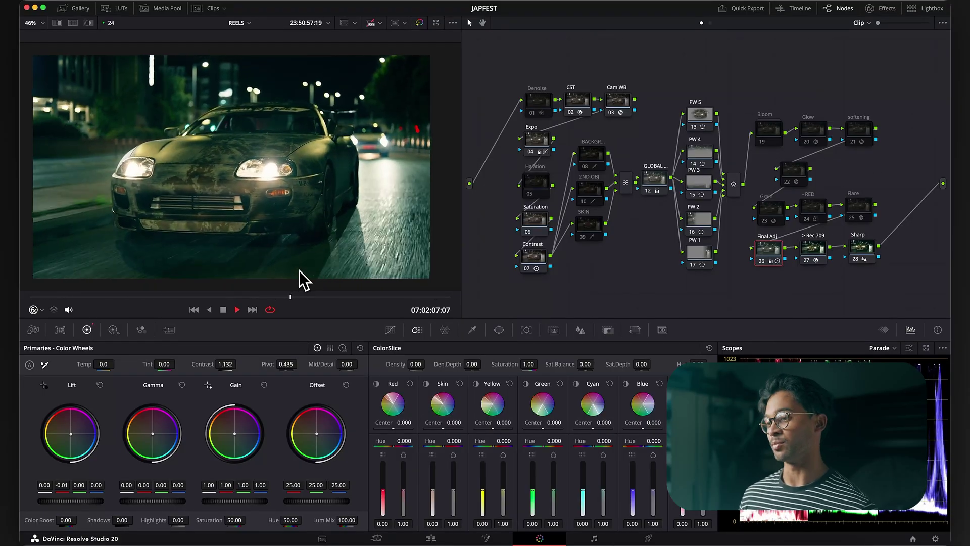
Stop playback and toggle the Cinematic Haze node 22 off and on to compare the shot with and without haze
{"action": "key", "text": "space"}
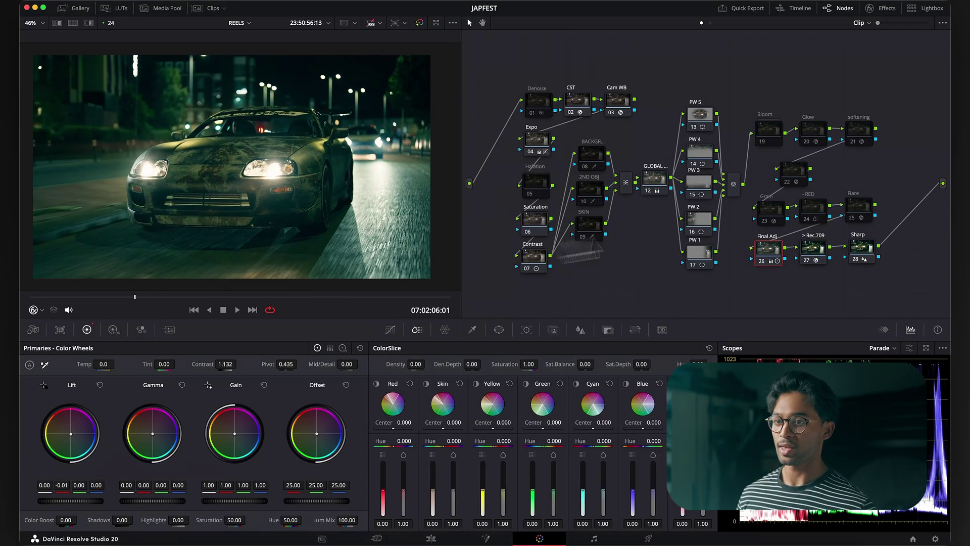
{"action": "left_click", "coordinate": [795, 174]}
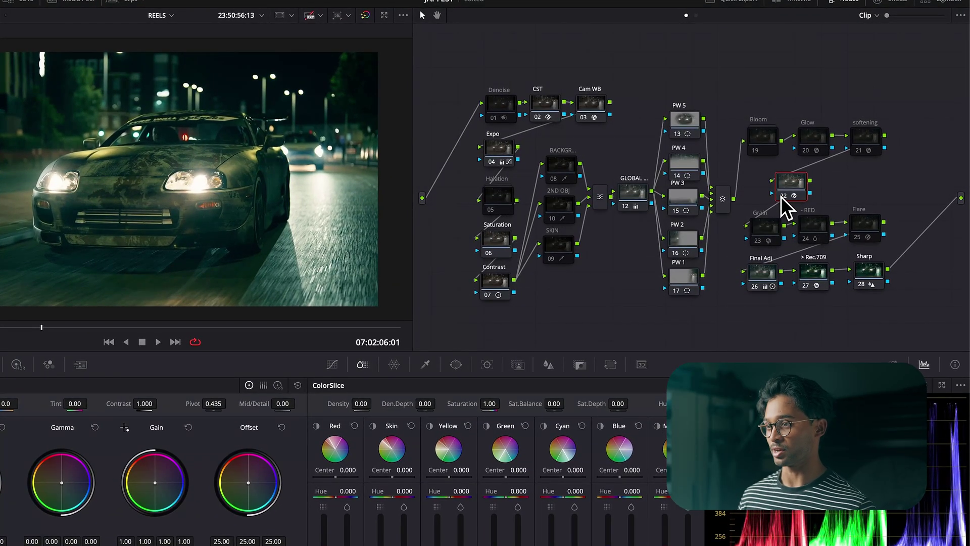
{"action": "key", "text": "ctrl+d"}
{"action": "key", "text": "ctrl+d"}
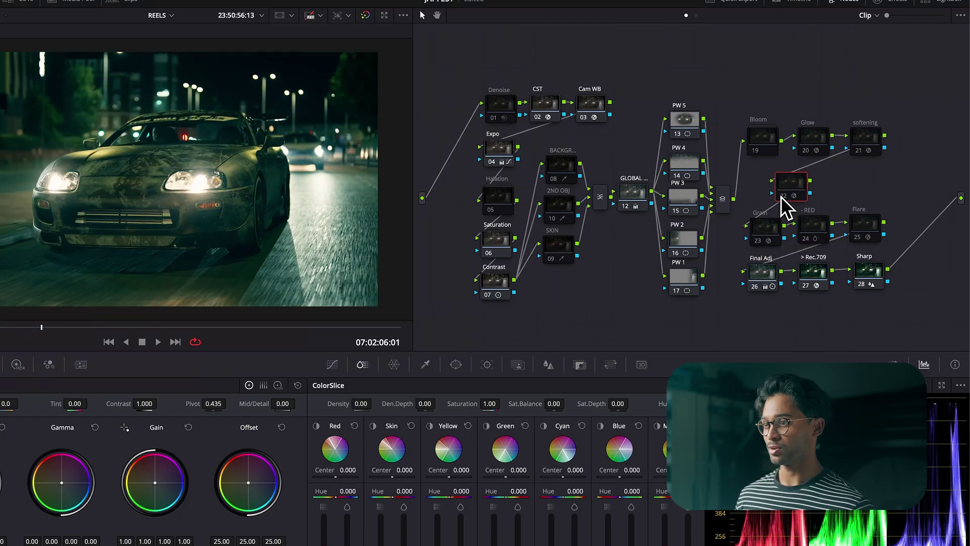
{"action": "key", "text": "ctrl+d"}
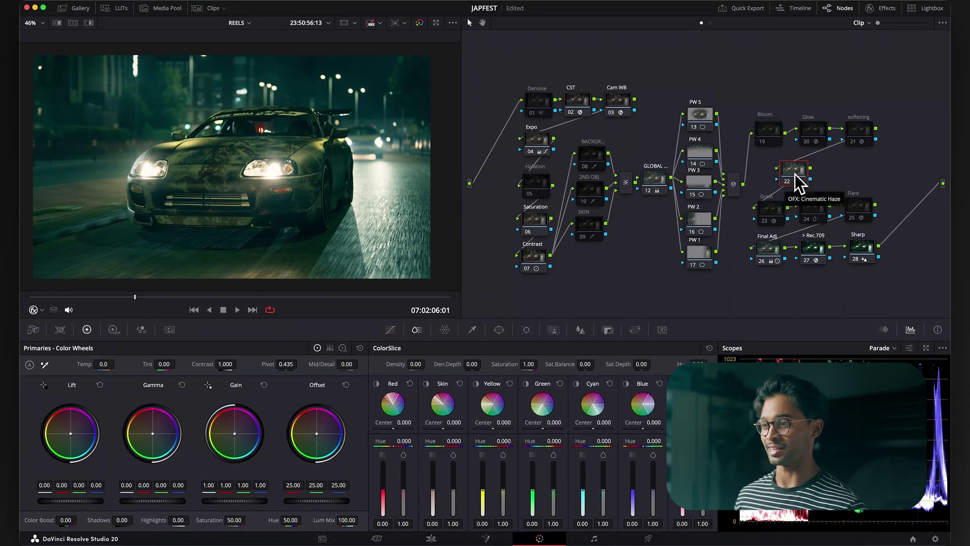
Delete the existing haze node and add an empty serial node after softening, placed between the softening and Grain rows
{"action": "key", "text": "Delete"}
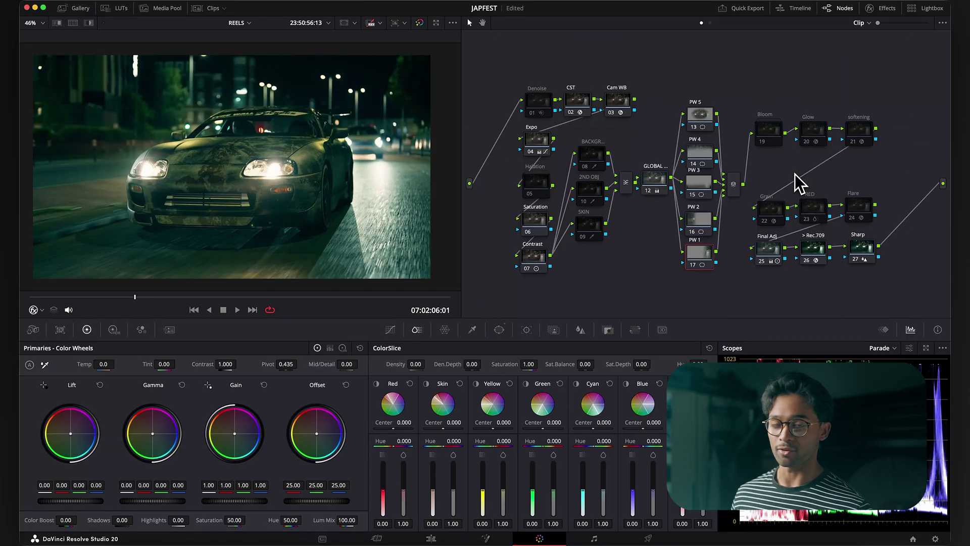
{"action": "key", "text": "super+z"}
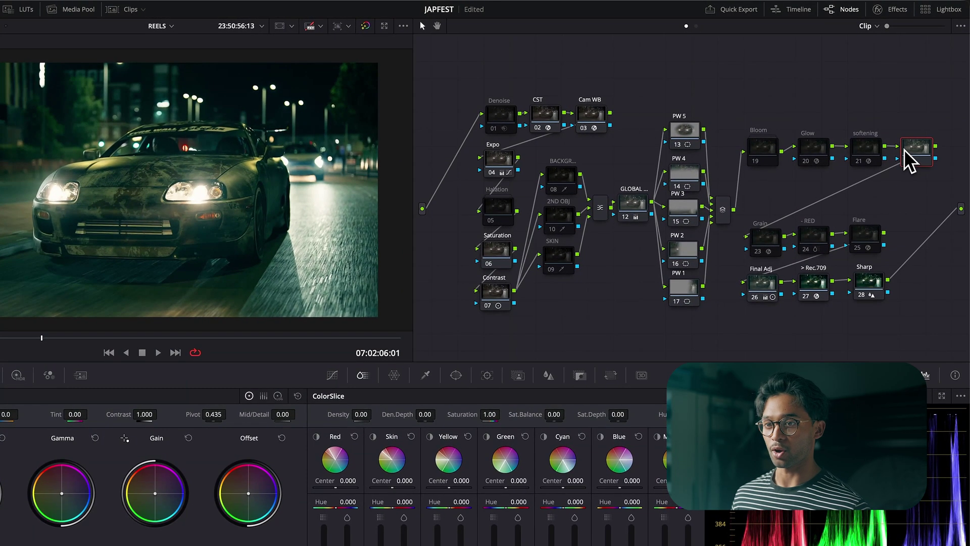
{"action": "left_click_drag", "start_coordinate": [930, 162], "coordinate": [799, 202]}
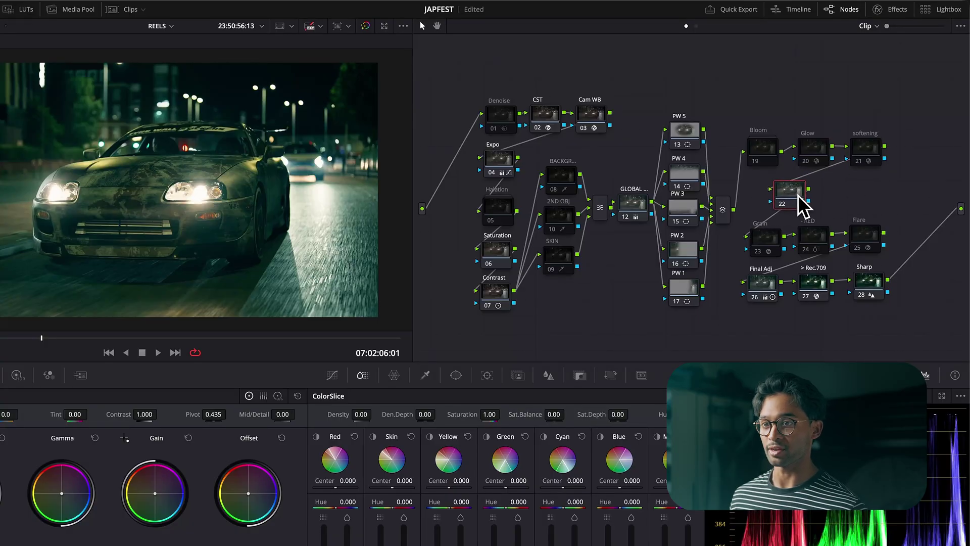
Apply the Cinematic Haze effect from the Resolve FX Light library to the empty node 22
{"action": "left_click", "coordinate": [891, 11]}
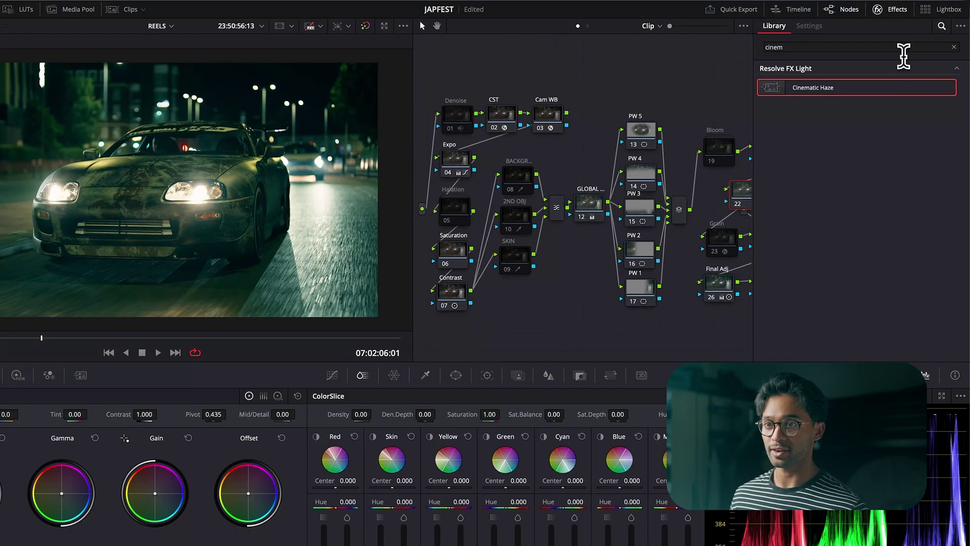
{"action": "left_click", "coordinate": [880, 51]}
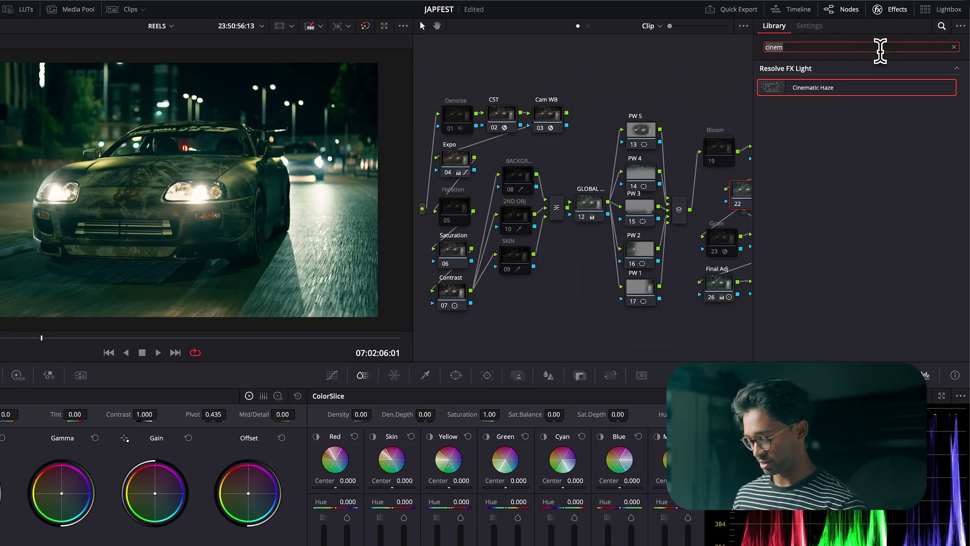
{"action": "left_click_drag", "start_coordinate": [836, 88], "coordinate": [691, 195]}
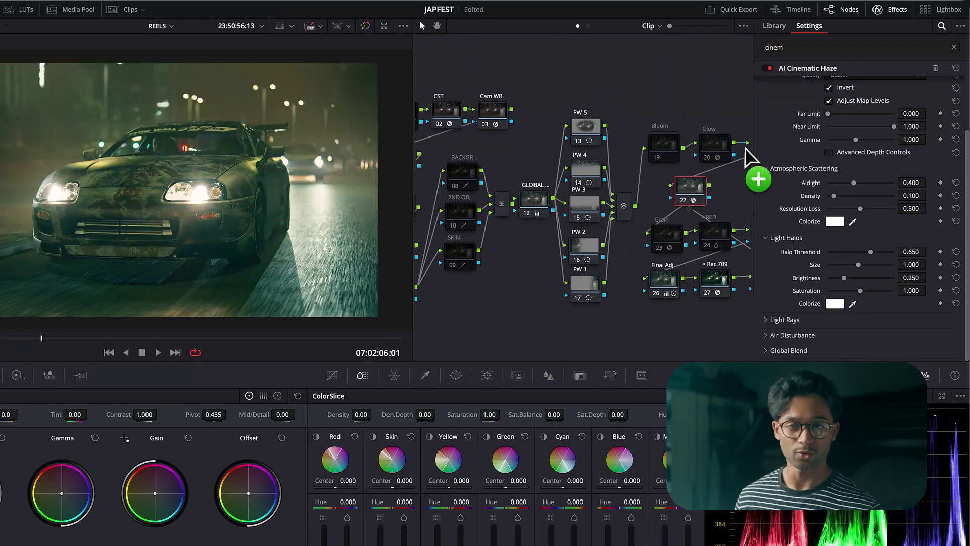
{"action": "left_click", "coordinate": [890, 14]}
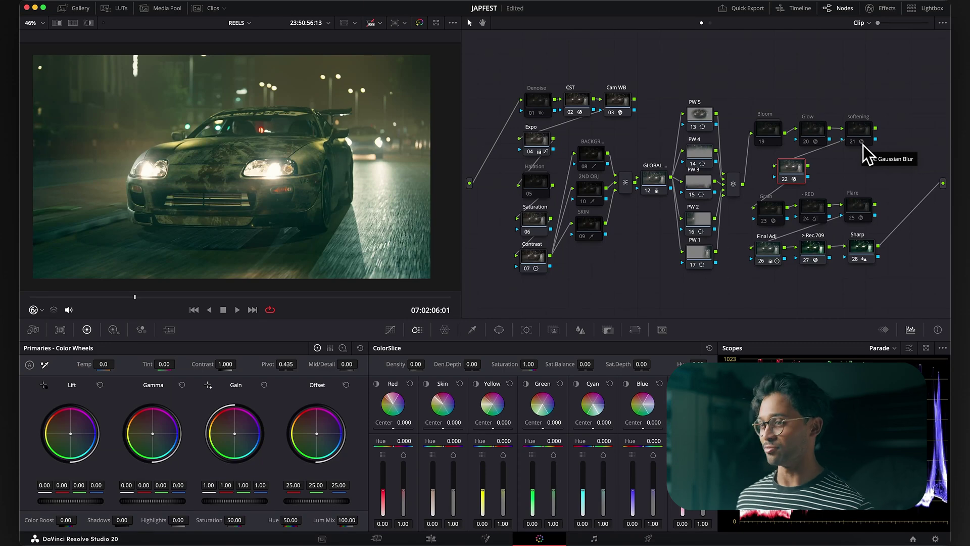
Preview the Cinematic Haze depth map on node 22, and return to the normal image
{"action": "left_click", "coordinate": [881, 11]}
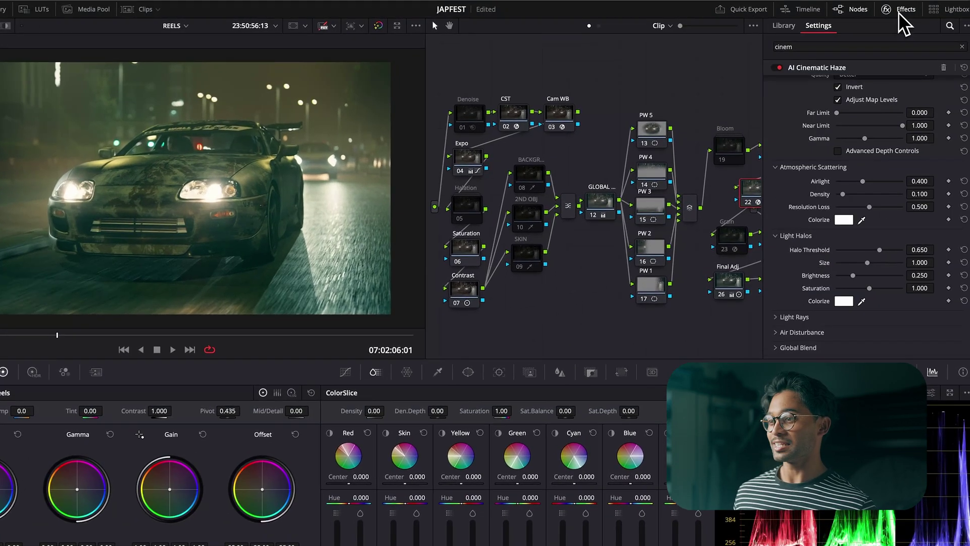
{"action": "scroll", "coordinate": [859, 202], "scroll_direction": "up", "scroll_amount": 5}
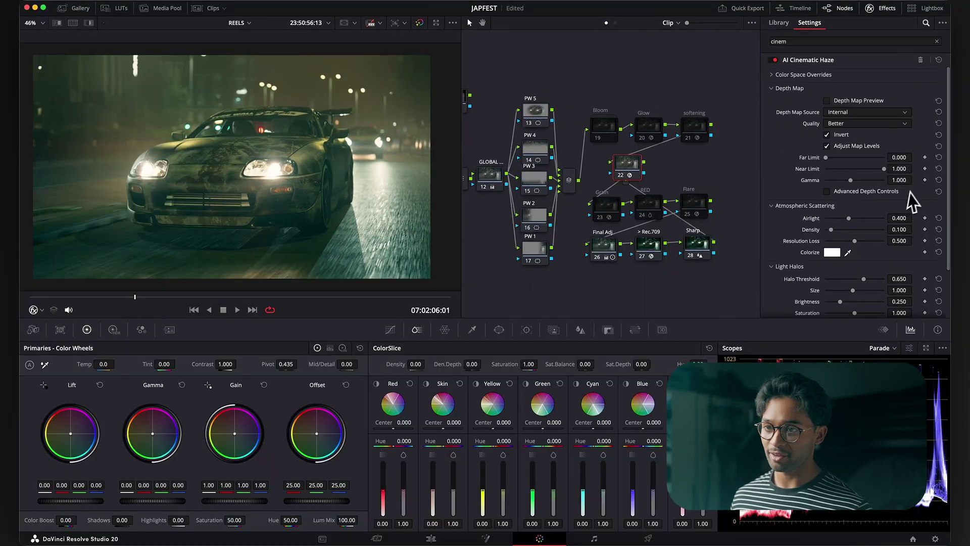
{"action": "left_click", "coordinate": [860, 113]}
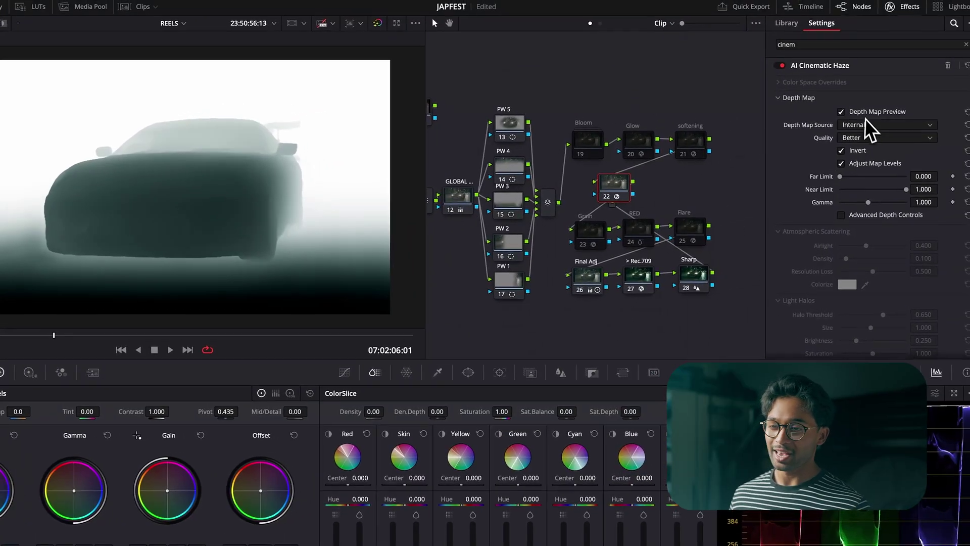
{"action": "left_click", "coordinate": [863, 113]}
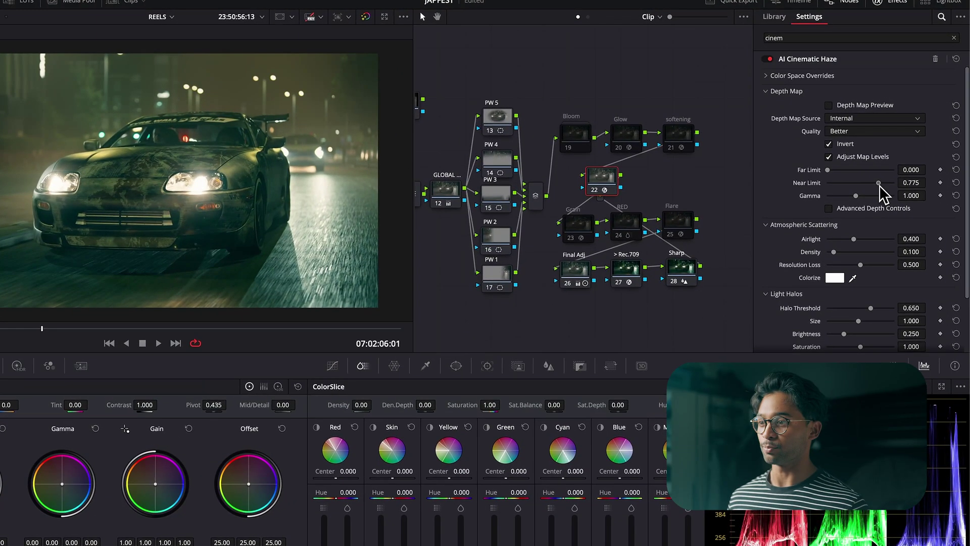
Set the depth map's Near Limit to 0.558 and its Gamma to 1.295
{"action": "left_click_drag", "start_coordinate": [883, 169], "coordinate": [853, 176]}
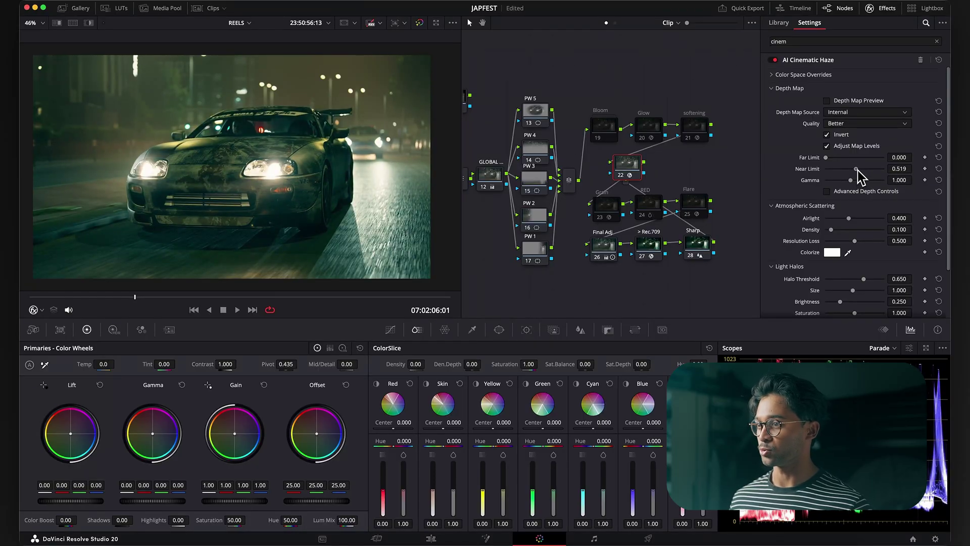
{"action": "left_click_drag", "start_coordinate": [857, 169], "coordinate": [858, 170]}
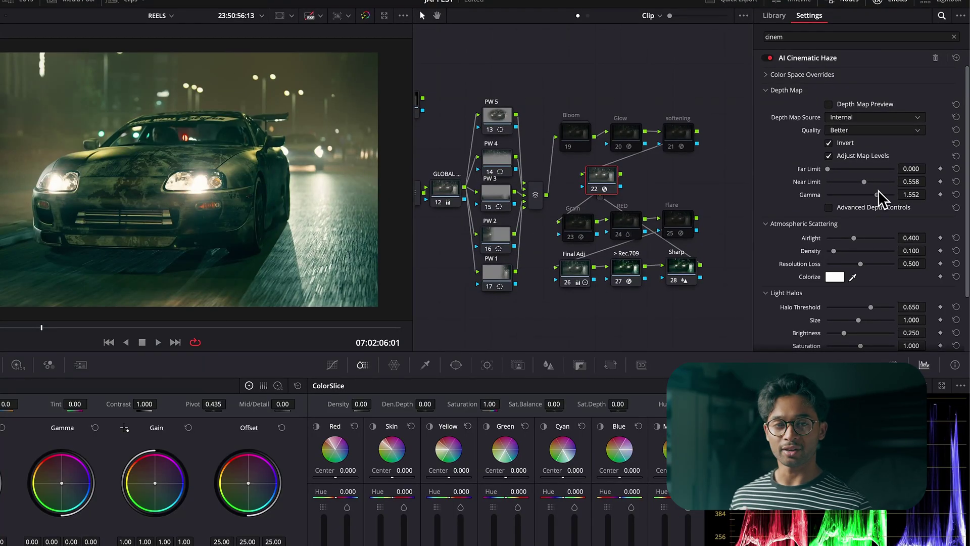
{"action": "mouse_move", "coordinate": [879, 190]}
{"action": "left_mouse_down"}
{"action": "mouse_move", "coordinate": [862, 195]}
{"action": "mouse_move", "coordinate": [862, 184]}
{"action": "left_mouse_up"}
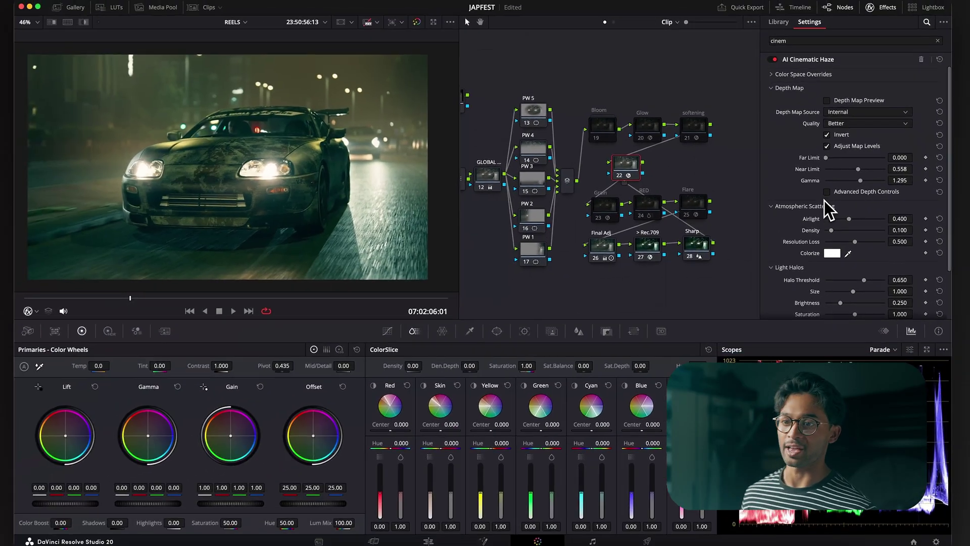
Set the atmospheric scattering Airlight to 0.659 and Density to 0.388
{"action": "scroll", "coordinate": [834, 220], "scroll_direction": "down", "scroll_amount": 3}
{"action": "left_click_drag", "start_coordinate": [848, 170], "coordinate": [865, 153]}
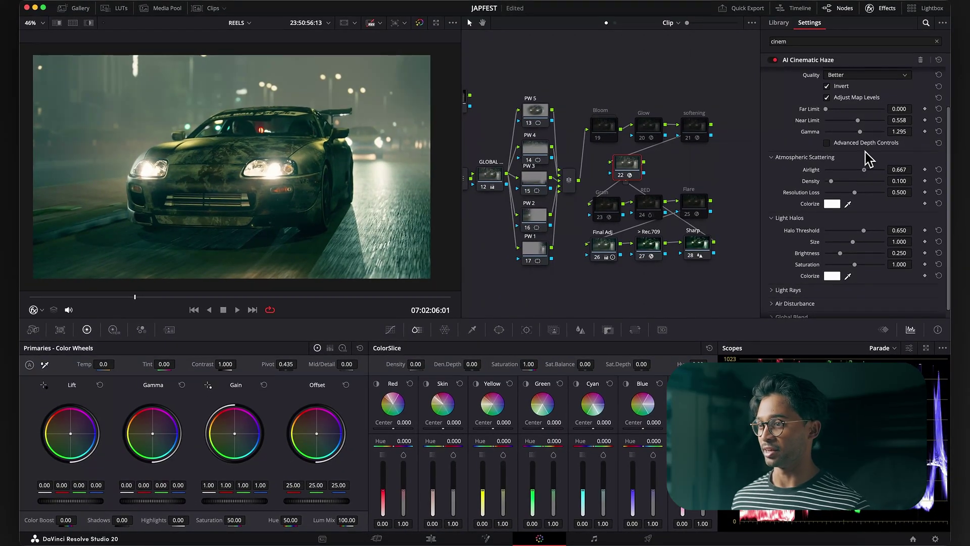
{"action": "left_click", "coordinate": [856, 180]}
{"action": "left_click_drag", "start_coordinate": [859, 193], "coordinate": [850, 168]}
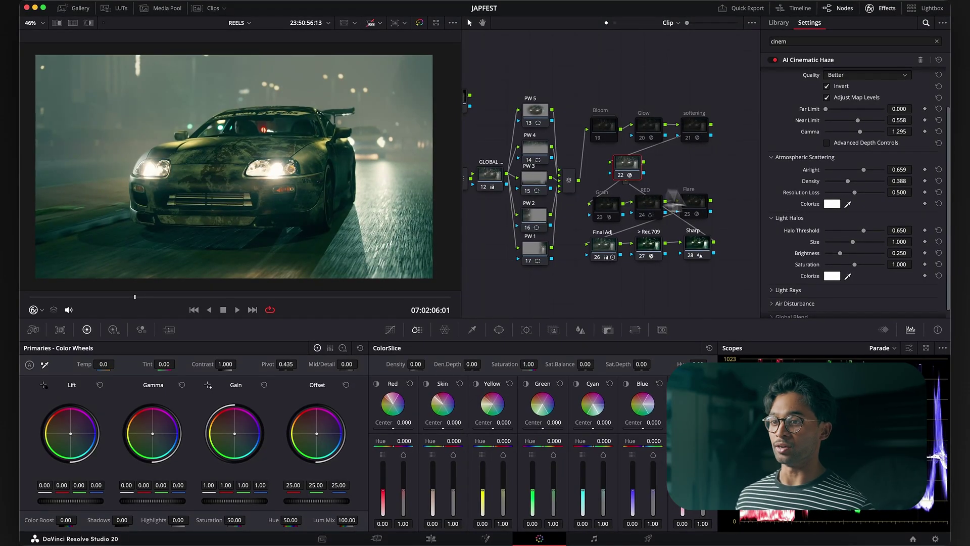
Colorize the atmospheric scattering pale cyan with depth map Gamma at 1.105, and toggle the node off and on to compare
{"action": "left_click", "coordinate": [833, 204]}
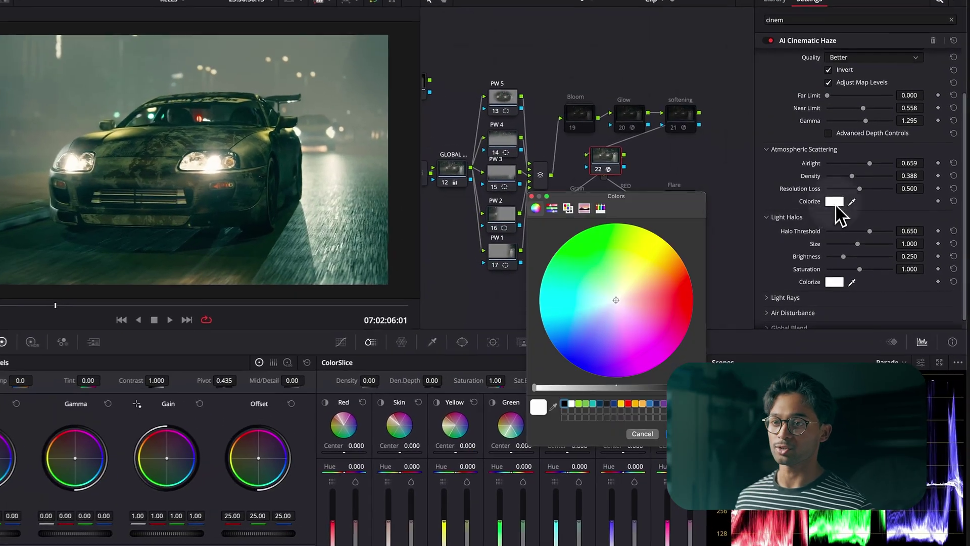
{"action": "left_click", "coordinate": [626, 275]}
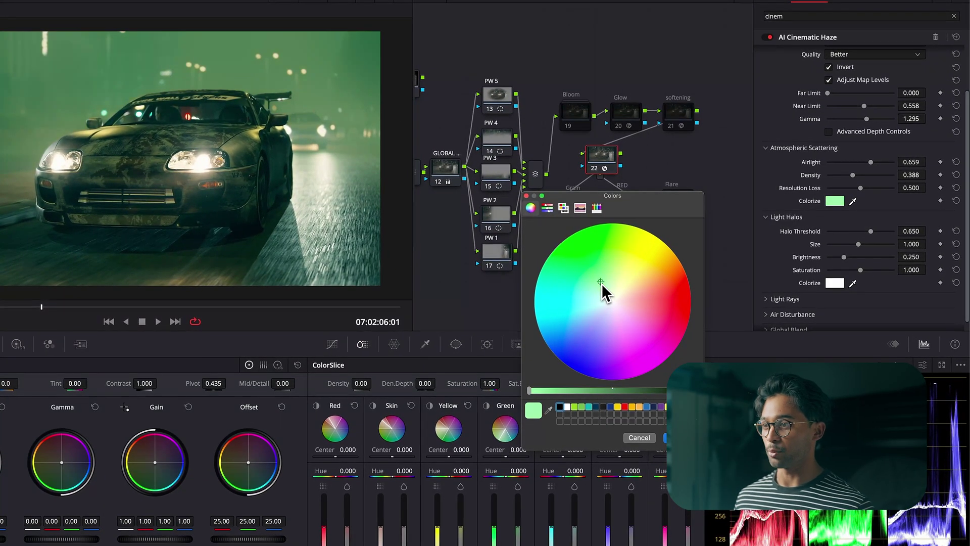
{"action": "mouse_move", "coordinate": [602, 283]}
{"action": "left_mouse_down"}
{"action": "mouse_move", "coordinate": [622, 286]}
{"action": "mouse_move", "coordinate": [610, 301]}
{"action": "left_mouse_up"}
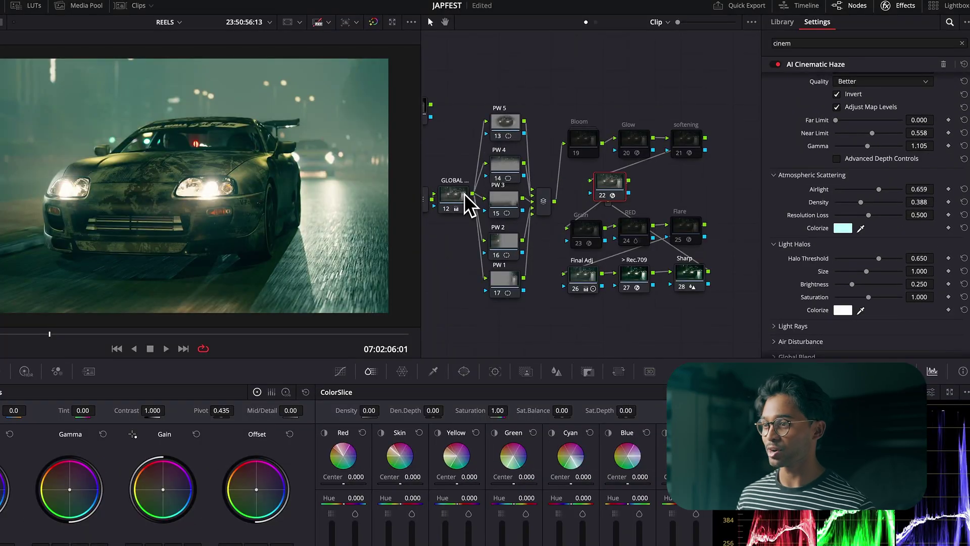
{"action": "key", "text": "ctrl+d"}
{"action": "key", "text": "ctrl+d"}
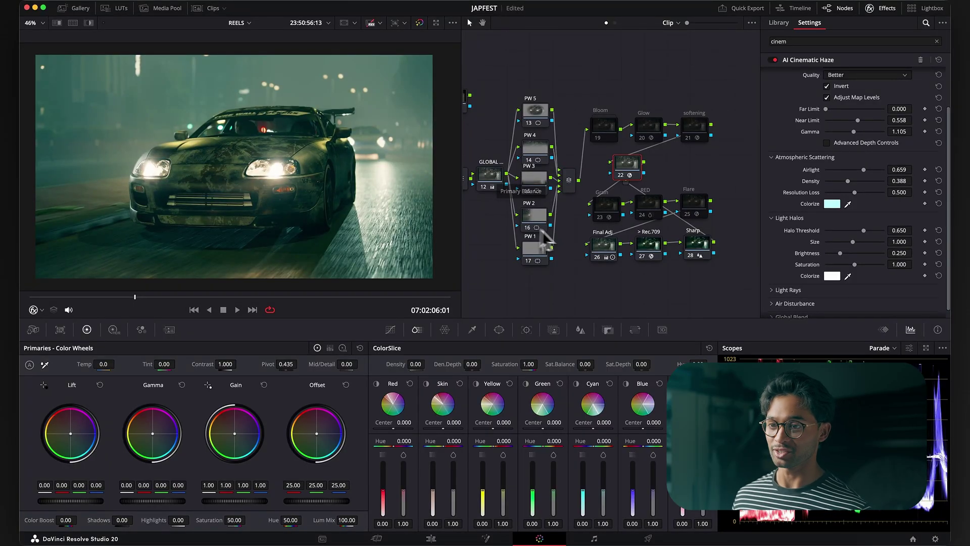
Set the light halos to a Halo Threshold of 0.581, Size of 0.439 and Brightness of 0
{"action": "scroll", "coordinate": [817, 236], "scroll_direction": "down", "scroll_amount": 1}
{"action": "scroll", "coordinate": [814, 234], "scroll_direction": "down", "scroll_amount": 1}
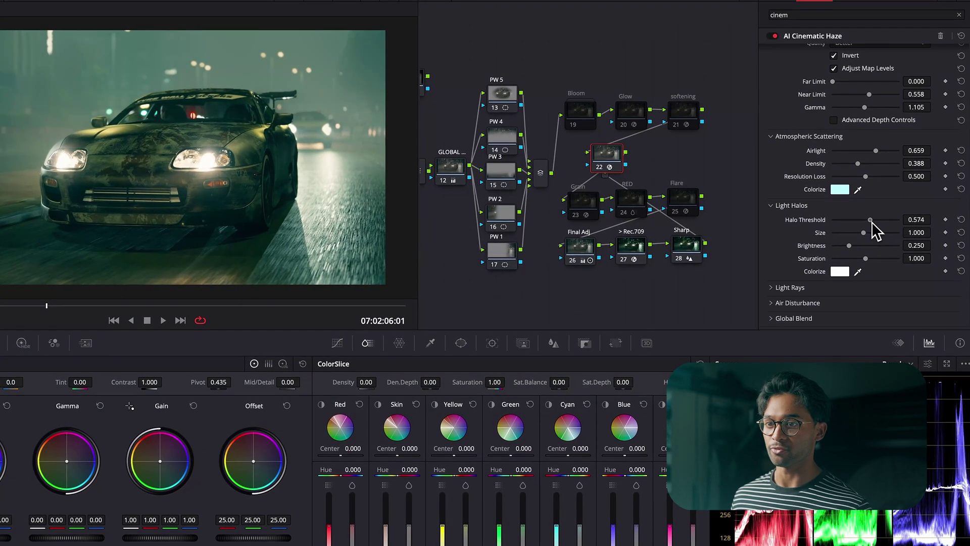
{"action": "left_click_drag", "start_coordinate": [863, 222], "coordinate": [867, 223]}
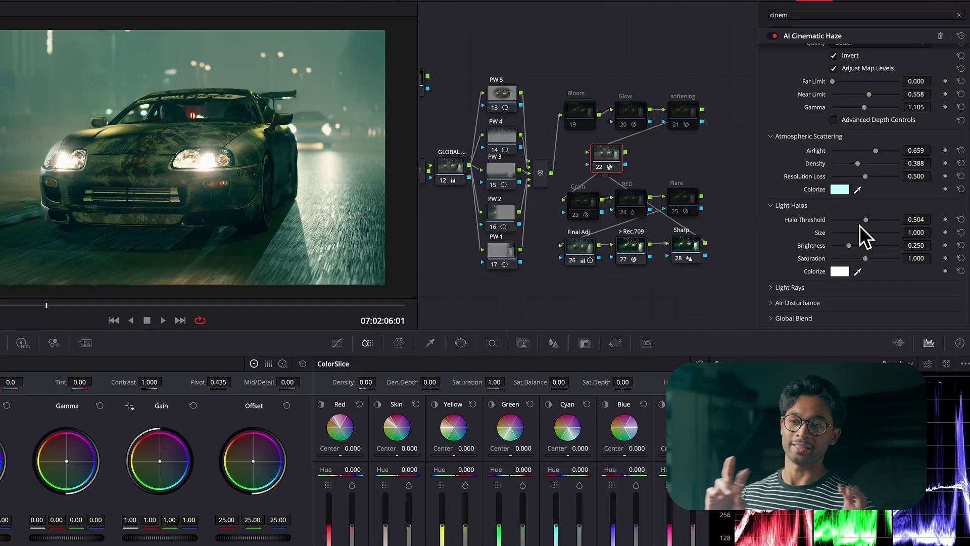
{"action": "left_click_drag", "start_coordinate": [849, 246], "coordinate": [834, 233]}
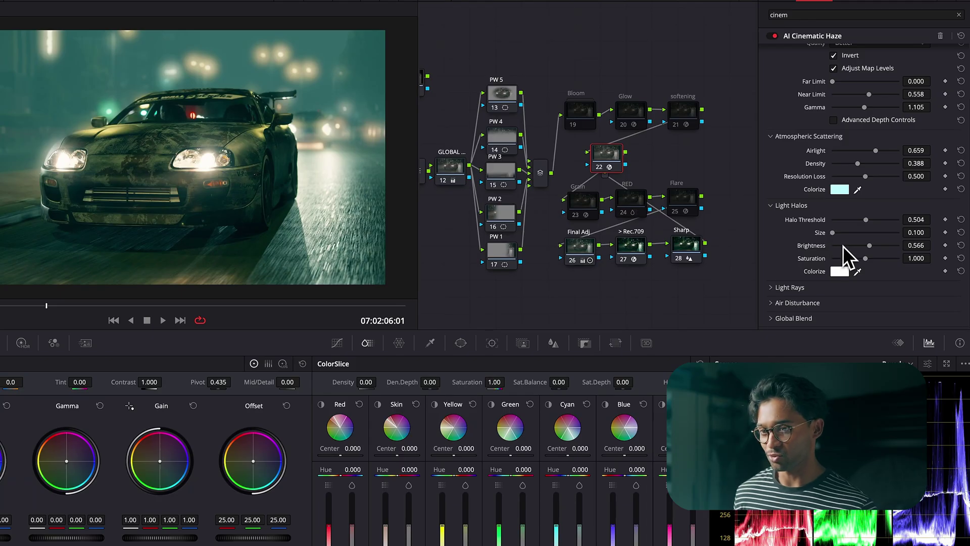
{"action": "left_click_drag", "start_coordinate": [853, 223], "coordinate": [828, 254]}
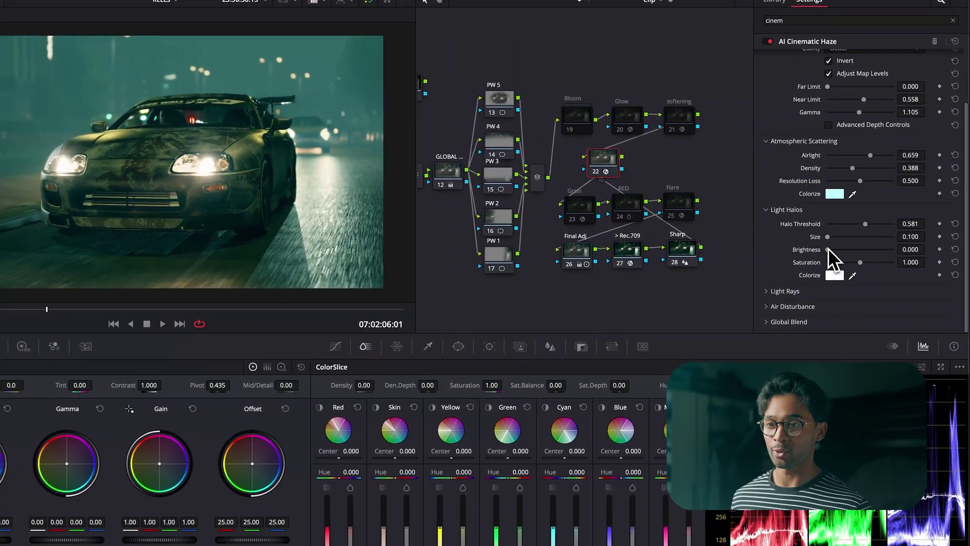
{"action": "left_click_drag", "start_coordinate": [827, 243], "coordinate": [812, 263]}
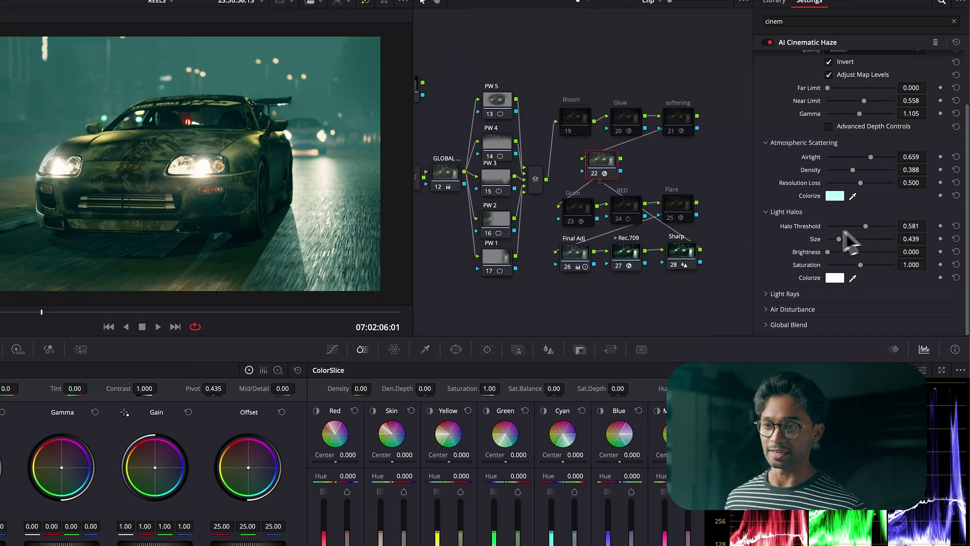
Enable Light Rays with a Source Threshold of 0.341 and an Angle of 74, and check them in playback
{"action": "left_click", "coordinate": [785, 294]}
{"action": "scroll", "coordinate": [788, 242], "scroll_direction": "down", "scroll_amount": 3}
{"action": "left_click", "coordinate": [840, 193]}
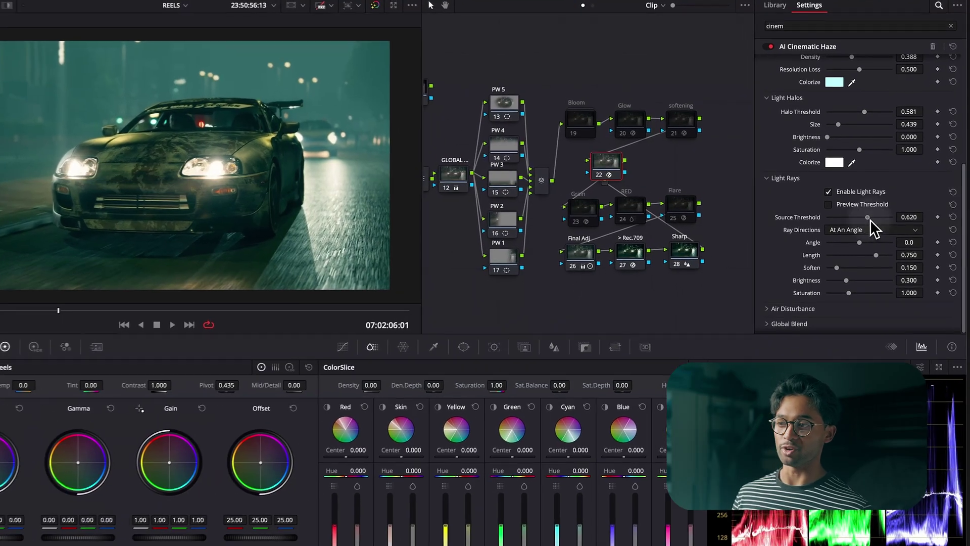
{"action": "left_click_drag", "start_coordinate": [867, 214], "coordinate": [875, 237]}
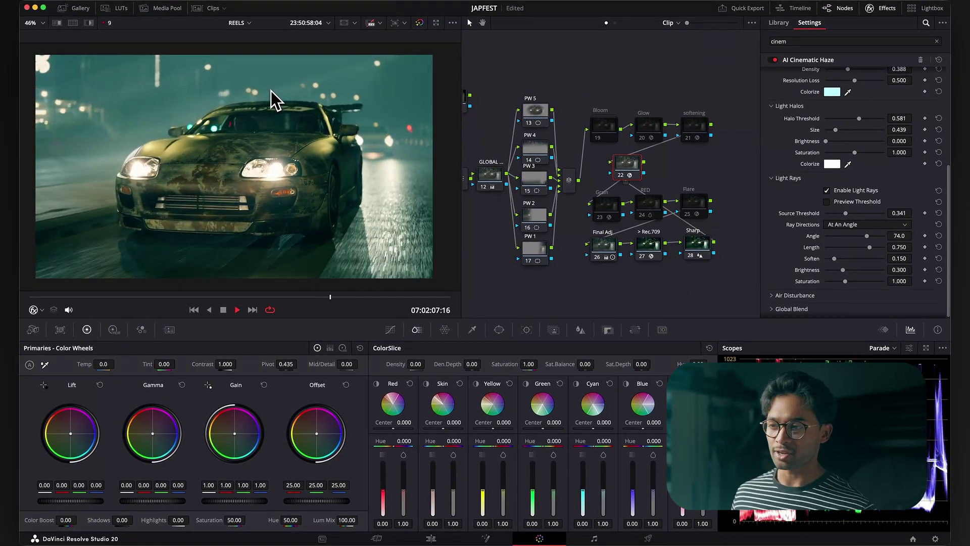
{"action": "key", "text": "space"}
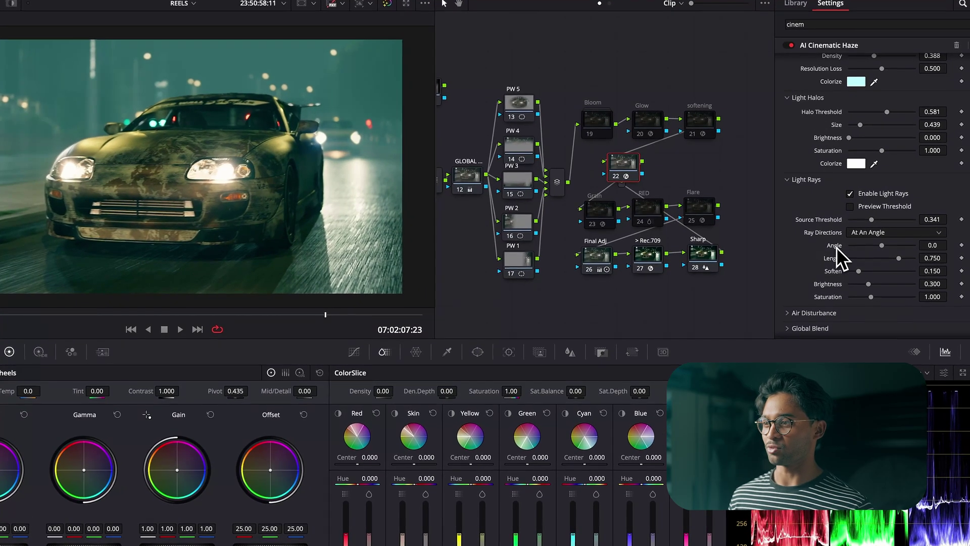
Reset the light rays Angle to 0 and play the clip to check the rays
{"action": "double_click", "coordinate": [816, 236]}
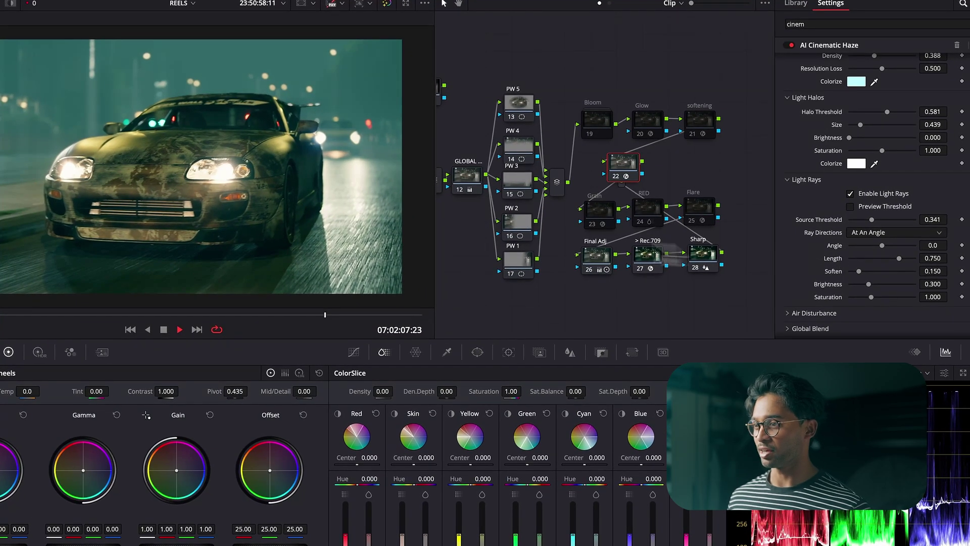
{"action": "key", "text": "space"}
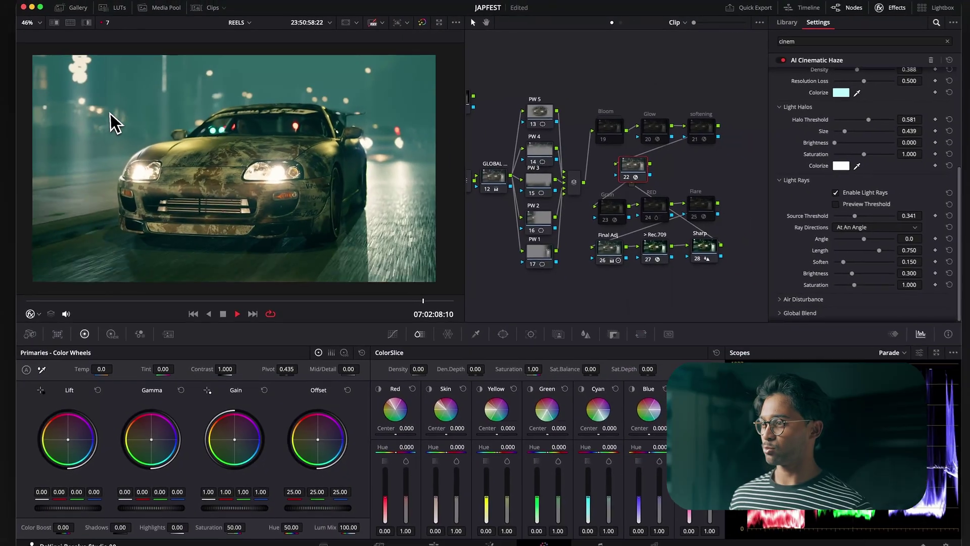
{"action": "key", "text": "space"}
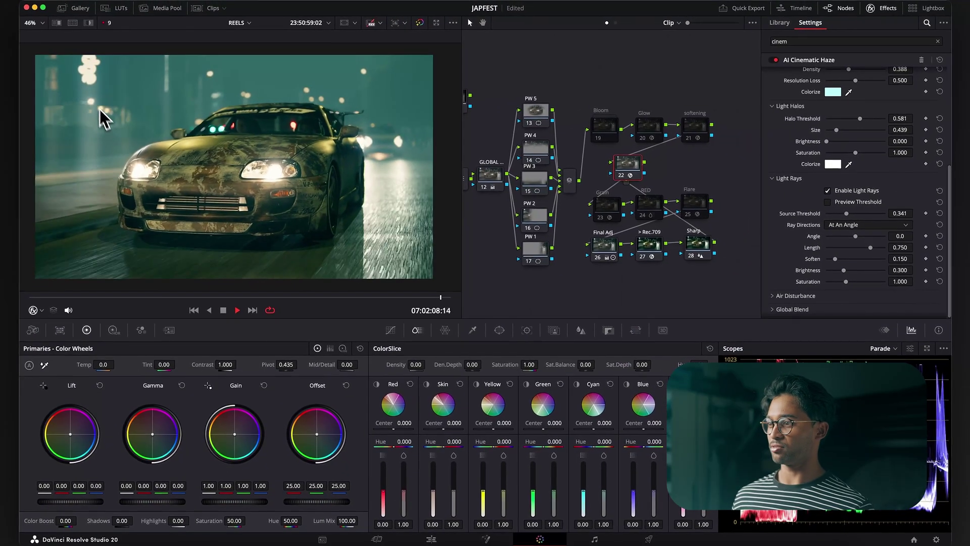
Set the light rays to Angle 12.6, Length 0.186, Soften 0.403 and Brightness 0.070, and check the image full screen
{"action": "left_click_drag", "start_coordinate": [842, 258], "coordinate": [830, 279]}
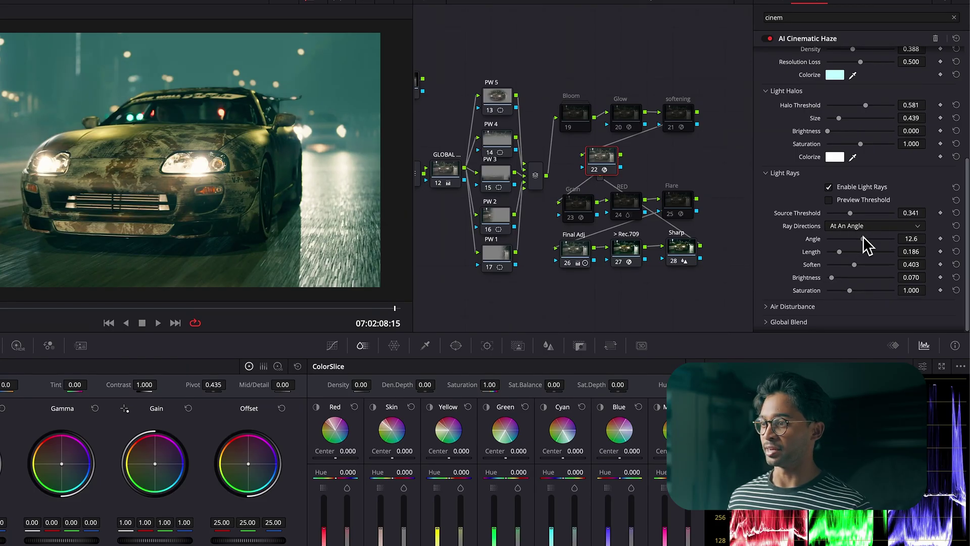
{"action": "key", "text": "ctrl+f"}
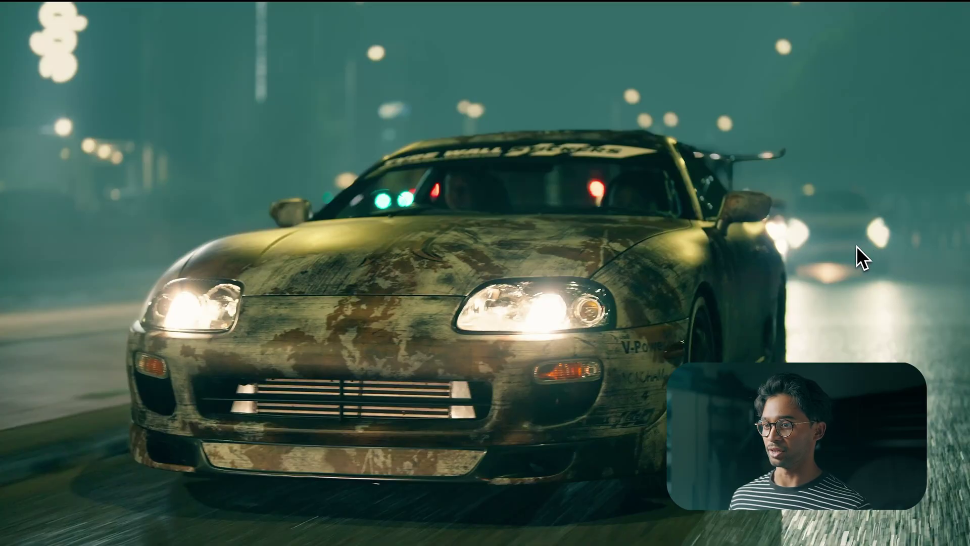
{"action": "key", "text": "ctrl+f"}
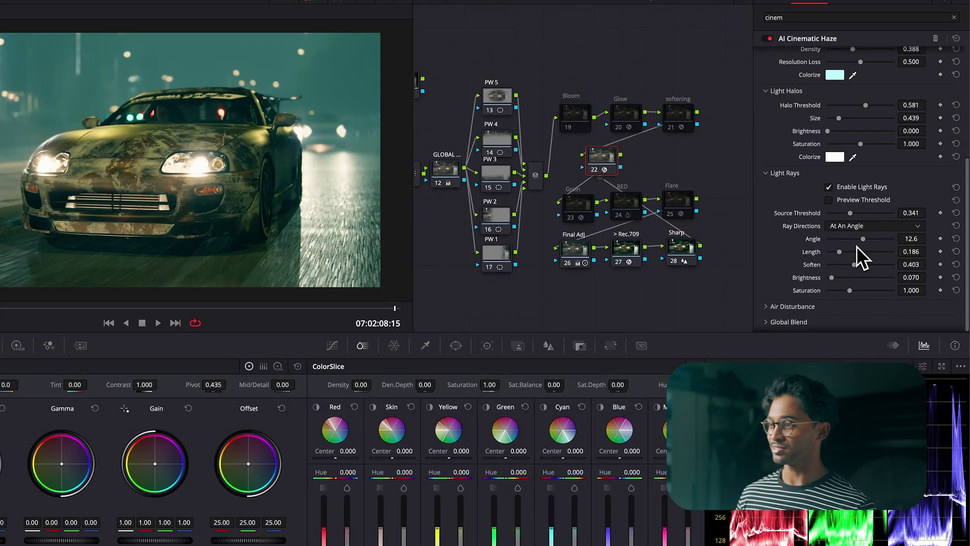
Raise the light rays Saturation to 3.000 and set their Brightness to 0.101
{"action": "left_click_drag", "start_coordinate": [853, 290], "coordinate": [890, 292]}
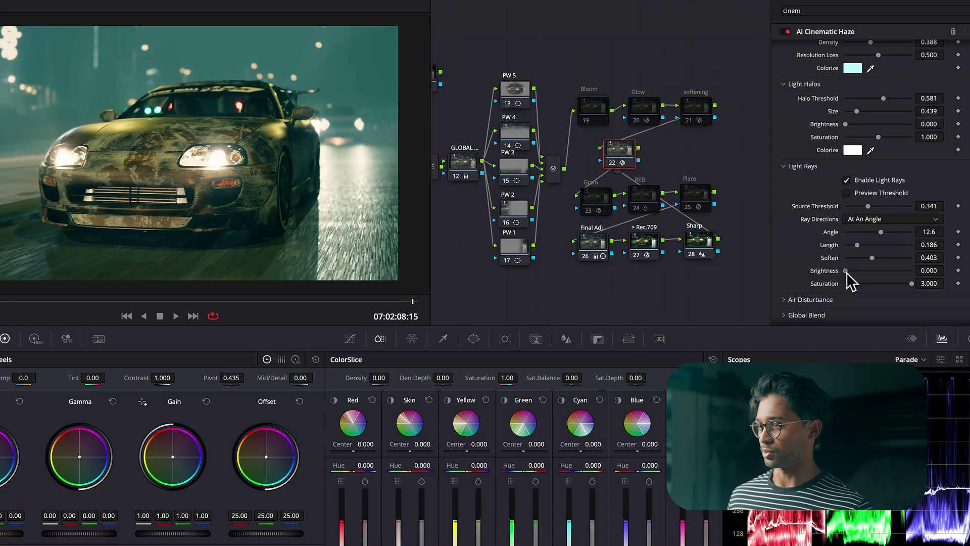
{"action": "left_click_drag", "start_coordinate": [829, 270], "coordinate": [832, 269]}
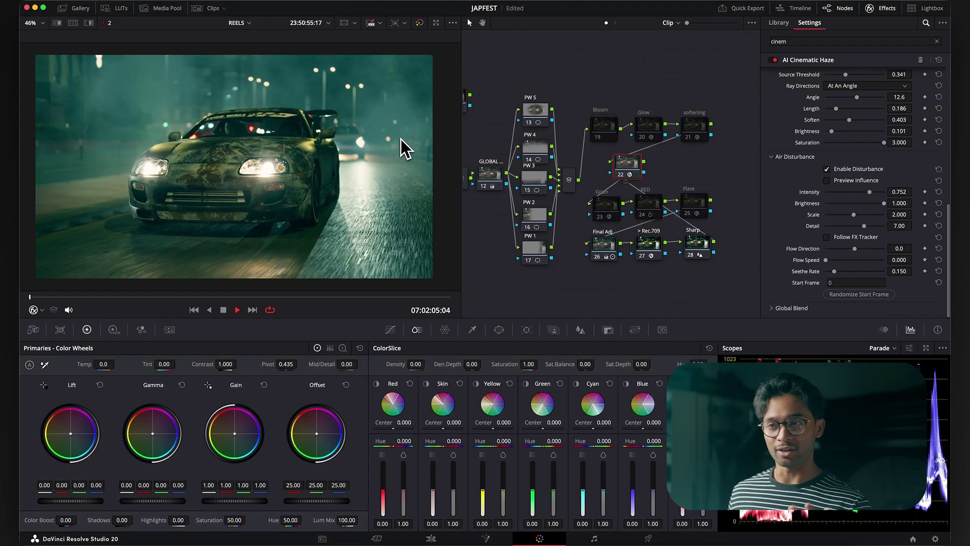
Try Air Disturbance with a Scale of 2.277 and play the clip to check the haze movement
{"action": "key", "text": "space"}
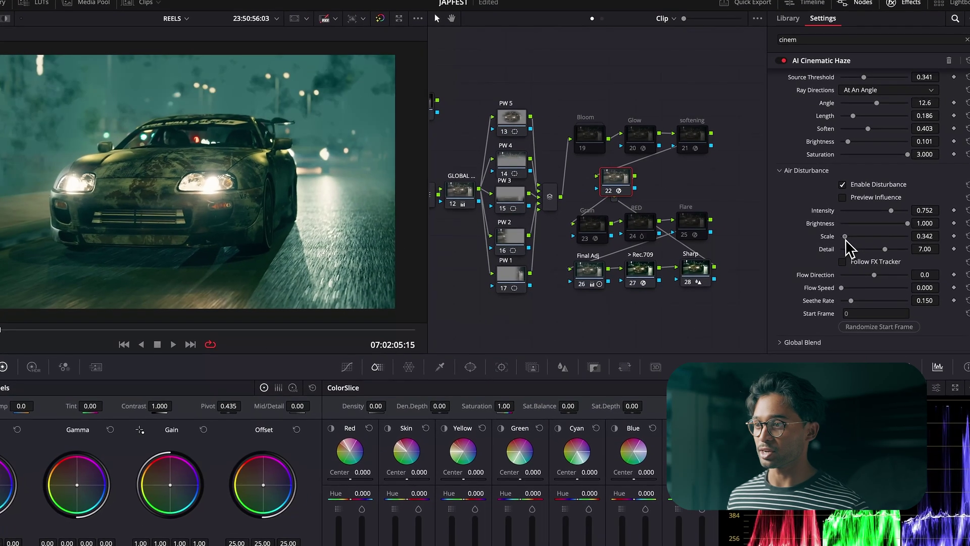
{"action": "left_click_drag", "start_coordinate": [846, 210], "coordinate": [878, 219]}
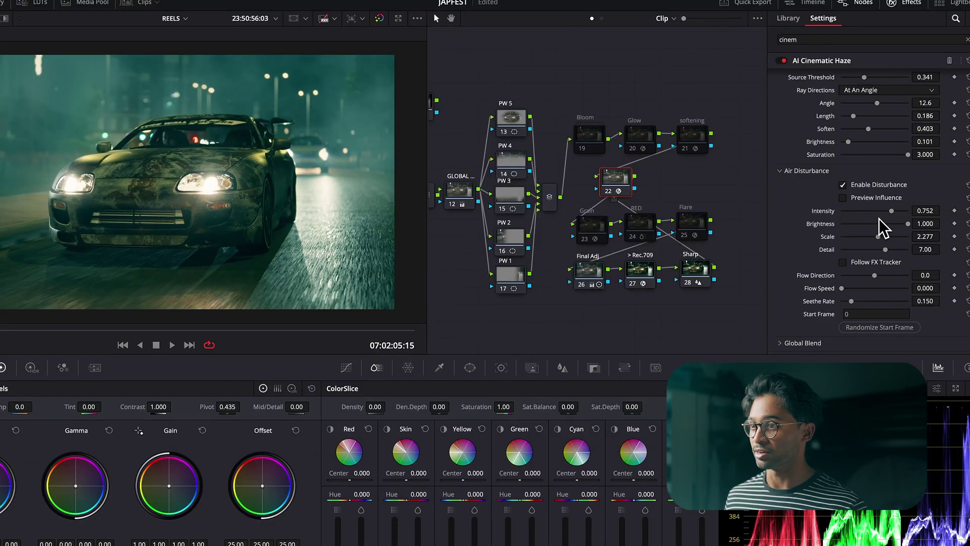
{"action": "key", "text": "space"}
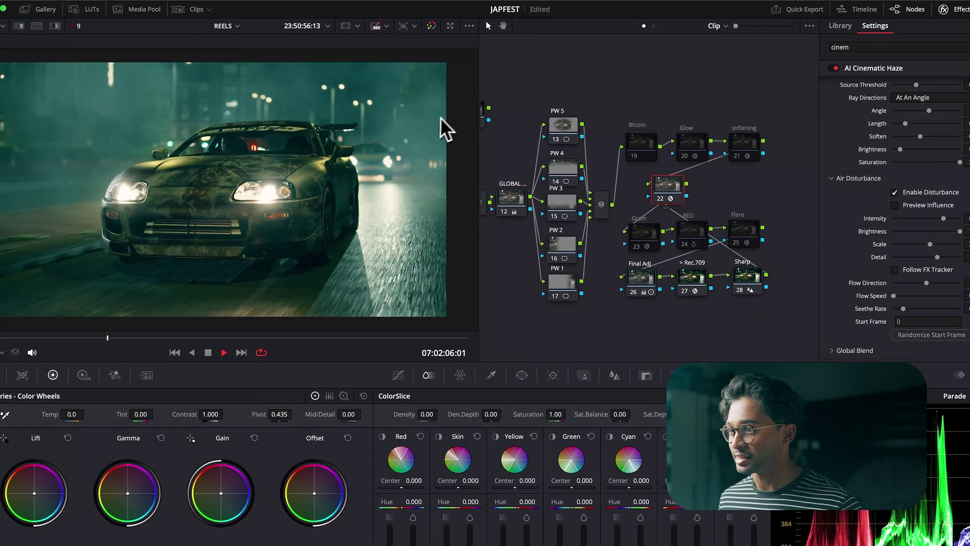
{"action": "key", "text": "space"}
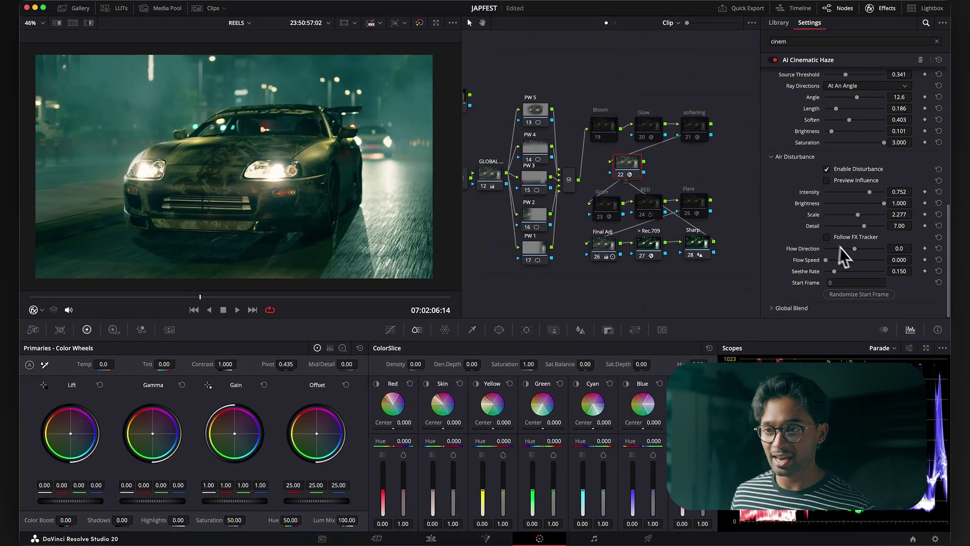
Try an Air Disturbance Flow Speed of 0.496 in playback, and switch the disturbance off
{"action": "left_click", "coordinate": [853, 260]}
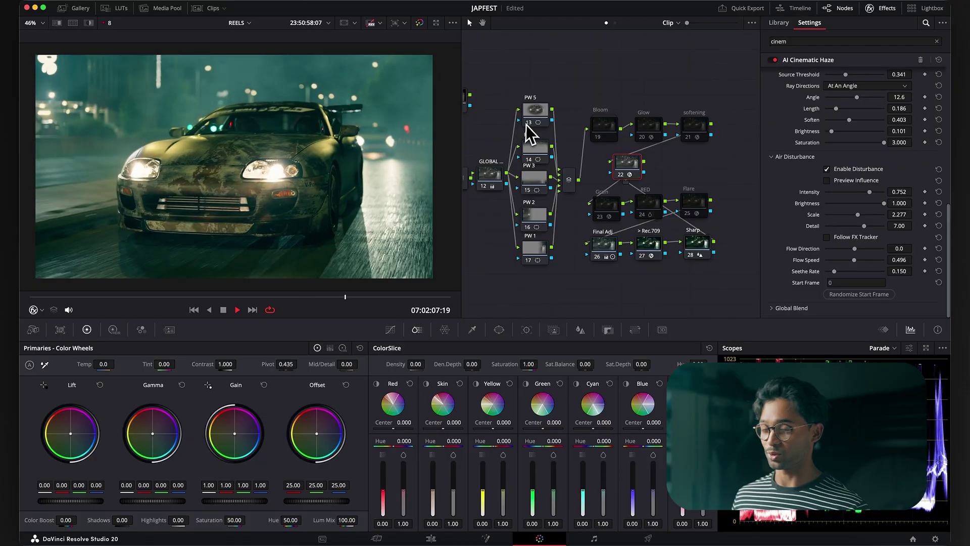
{"action": "key", "text": "space"}
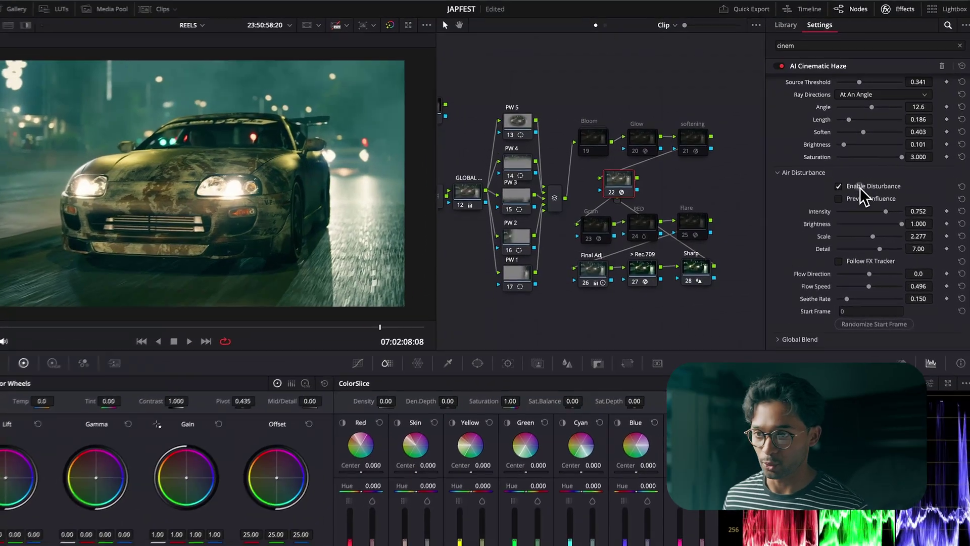
{"action": "left_click", "coordinate": [845, 169]}
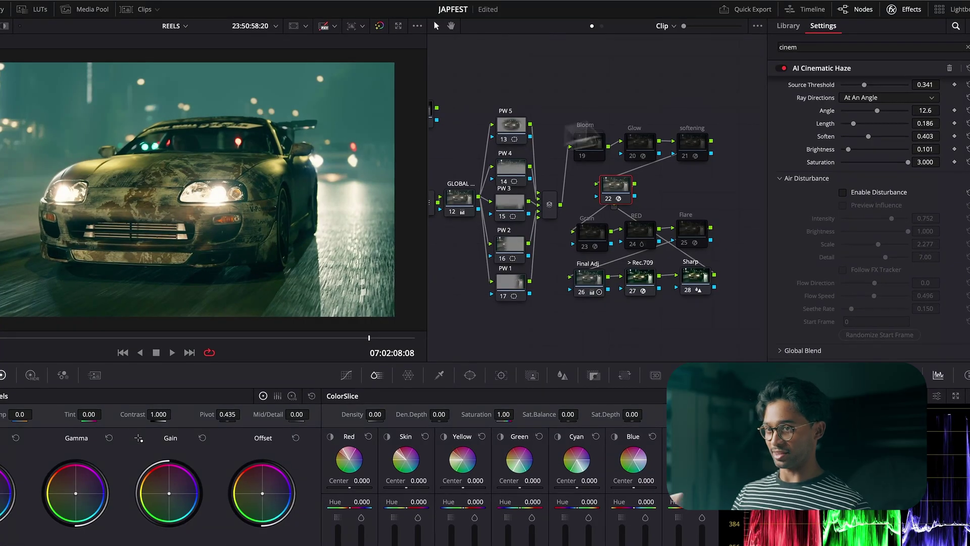
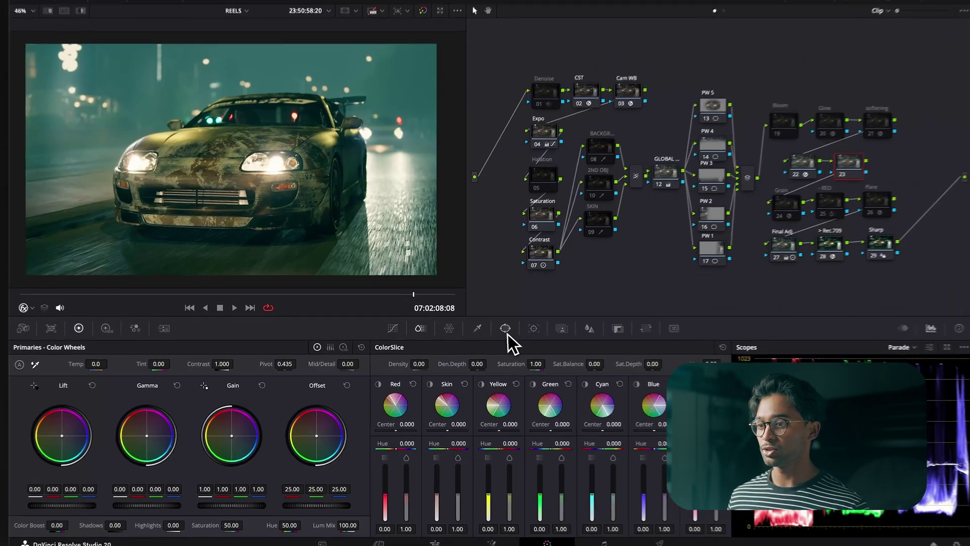
Add a gradient window to node 23, with its line tilted slightly across the car's windshield and its fade falling over the hood
{"action": "left_click", "coordinate": [498, 330]}
{"action": "left_click", "coordinate": [398, 500]}
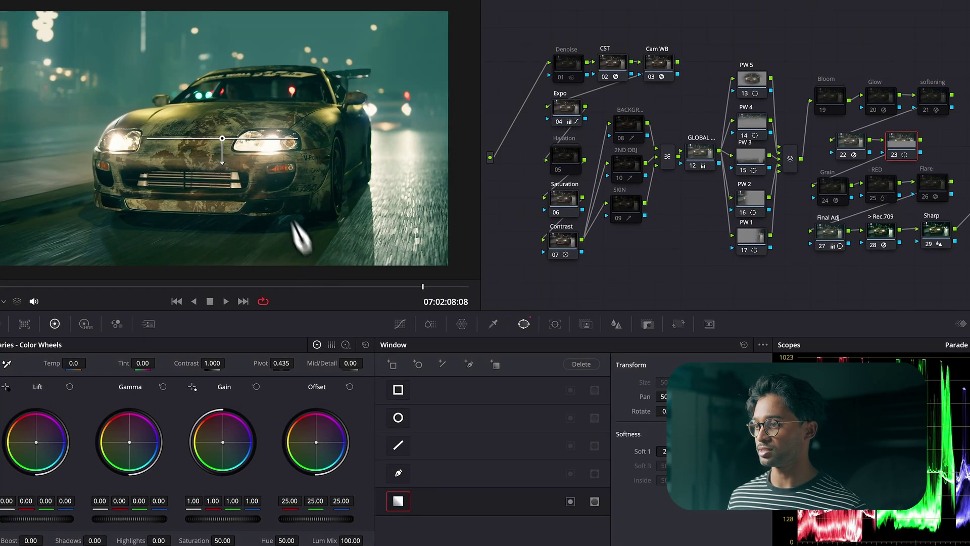
{"action": "mouse_move", "coordinate": [223, 137]}
{"action": "left_mouse_down"}
{"action": "mouse_move", "coordinate": [241, 120]}
{"action": "mouse_move", "coordinate": [232, 96]}
{"action": "mouse_move", "coordinate": [236, 146]}
{"action": "left_mouse_up"}
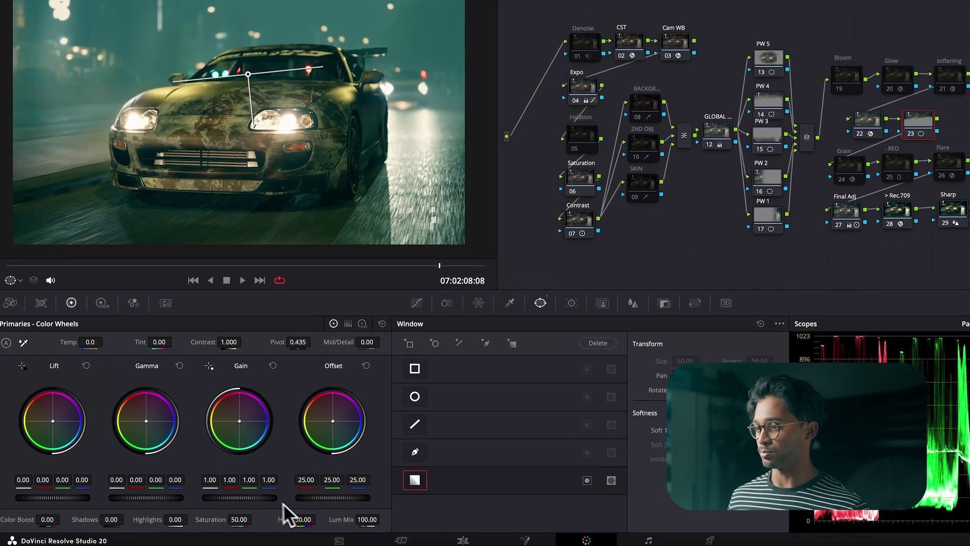
Lower node 23's Gain to 0.78, and level the gradient window while extending its fade down to the grille
{"action": "left_click_drag", "start_coordinate": [273, 521], "coordinate": [237, 520]}
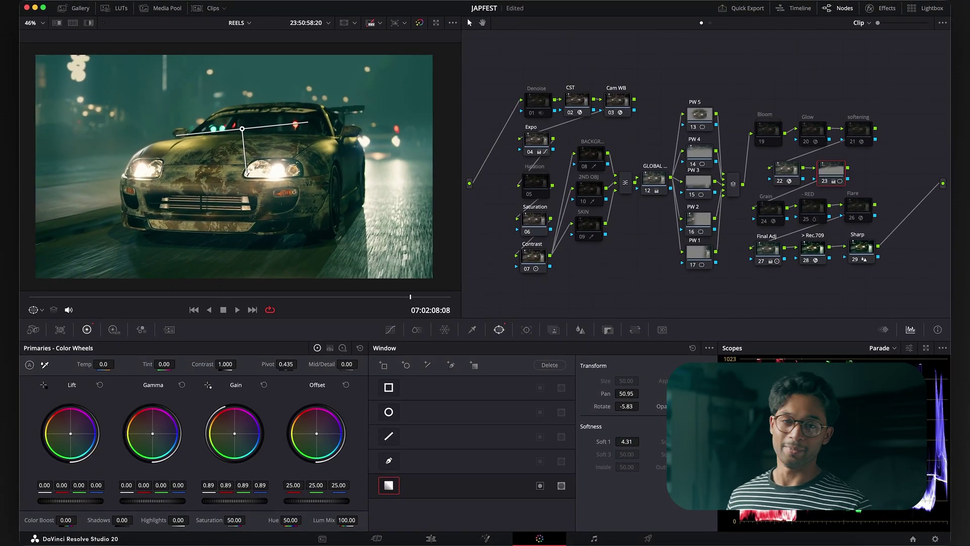
{"action": "left_click_drag", "start_coordinate": [235, 501], "coordinate": [217, 500]}
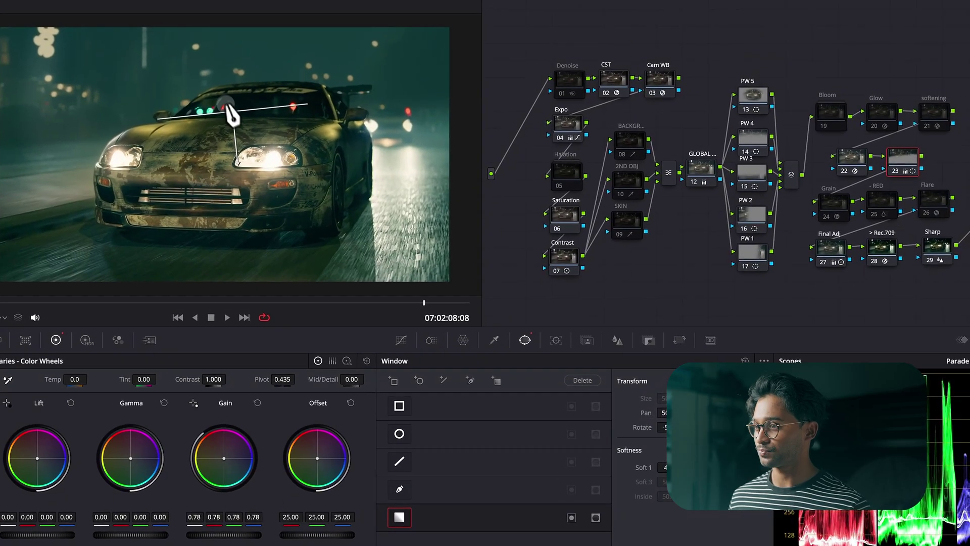
{"action": "mouse_move", "coordinate": [231, 116]}
{"action": "left_mouse_down"}
{"action": "mouse_move", "coordinate": [230, 99]}
{"action": "mouse_move", "coordinate": [225, 108]}
{"action": "left_mouse_up"}
{"action": "left_click_drag", "start_coordinate": [230, 145], "coordinate": [226, 196]}
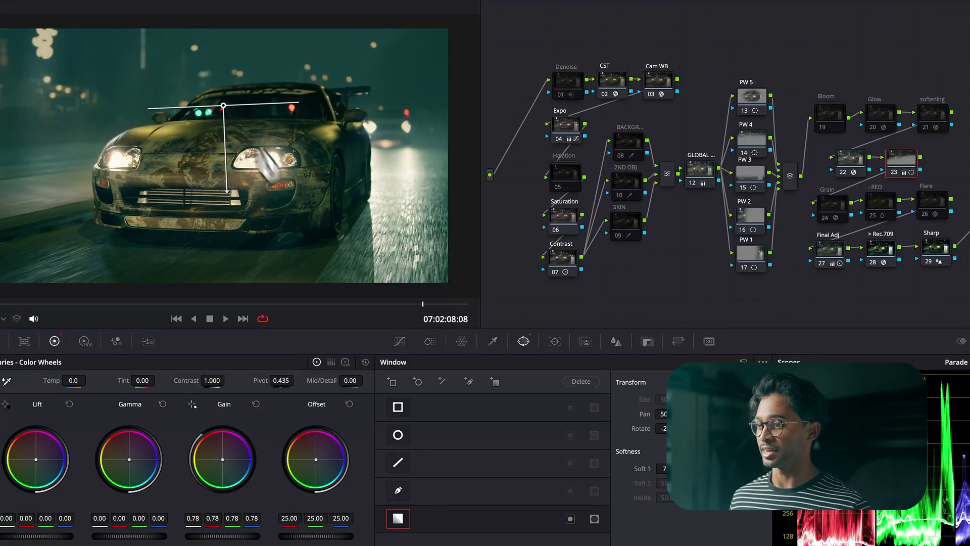
Qualify node 23 by Luminance with High 58.2 and H. Soft 17.0, and tint its Gain to red 0.72, green 0.80, blue 0.78
{"action": "left_click", "coordinate": [493, 342]}
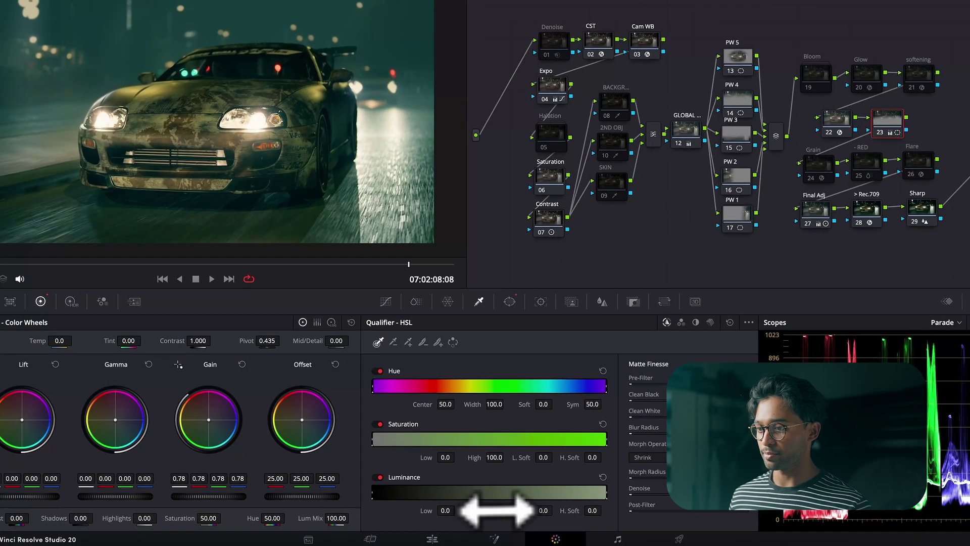
{"action": "left_click_drag", "start_coordinate": [521, 510], "coordinate": [639, 509]}
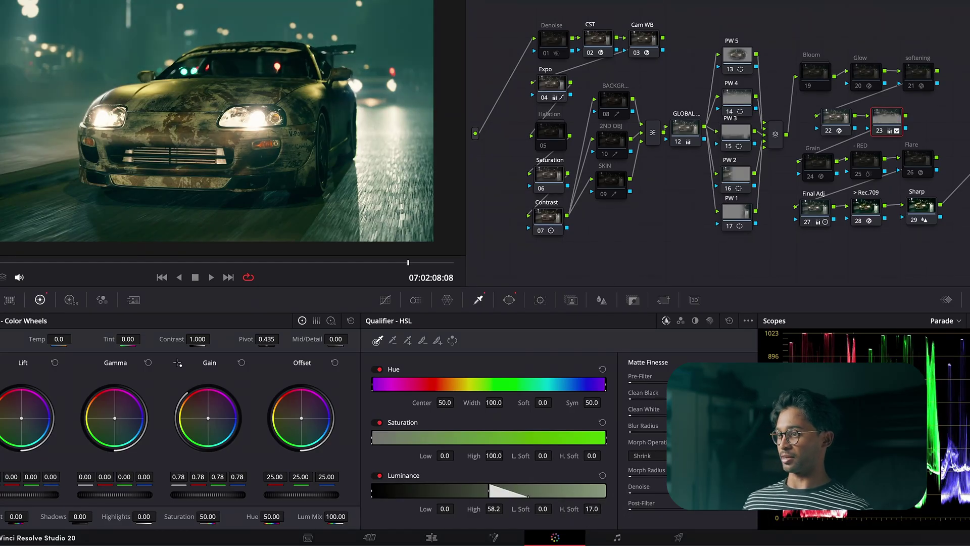
{"action": "left_click_drag", "start_coordinate": [209, 418], "coordinate": [208, 419]}
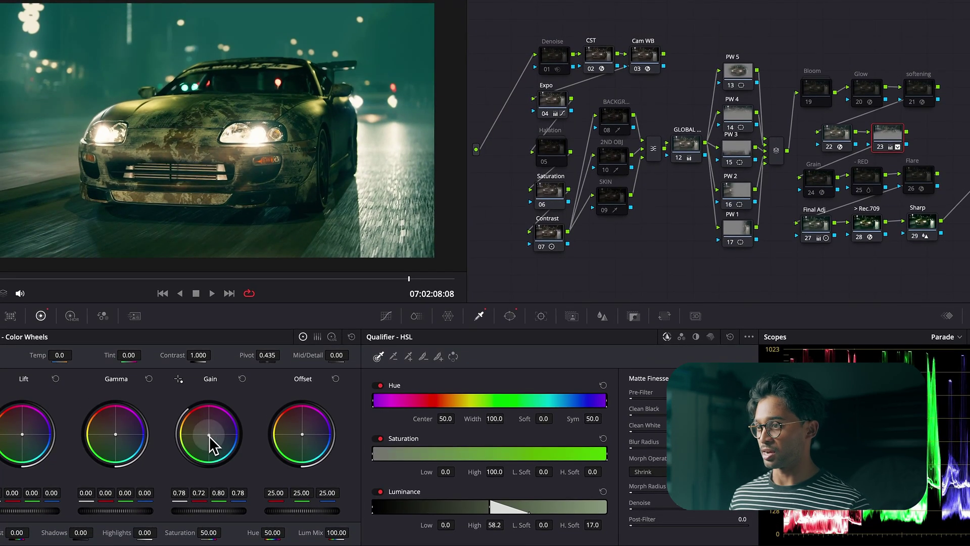
Add a serial node after node 23, tint its Gain to red 0.95, green 1.01, blue 1.02, and check the image full screen
{"action": "key", "text": "alt+s"}
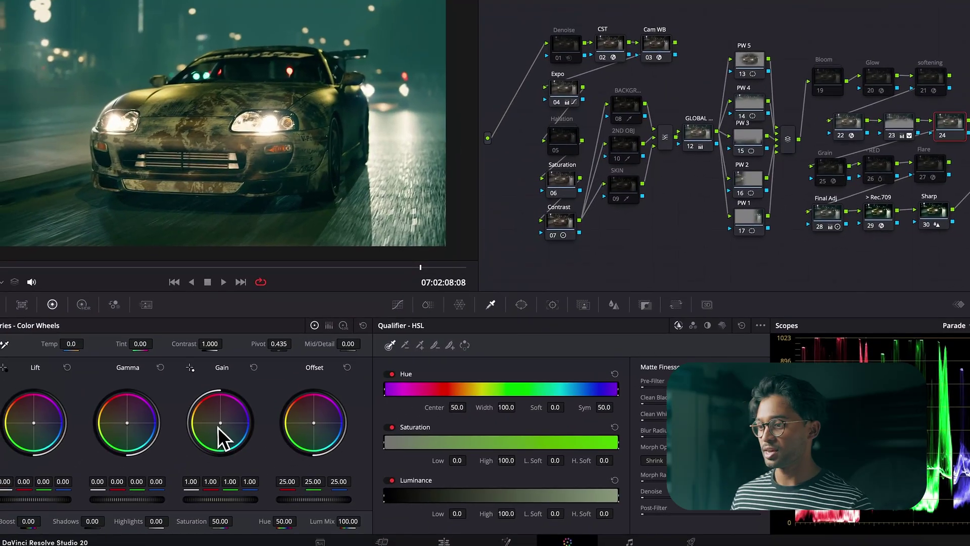
{"action": "left_click_drag", "start_coordinate": [155, 460], "coordinate": [156, 461]}
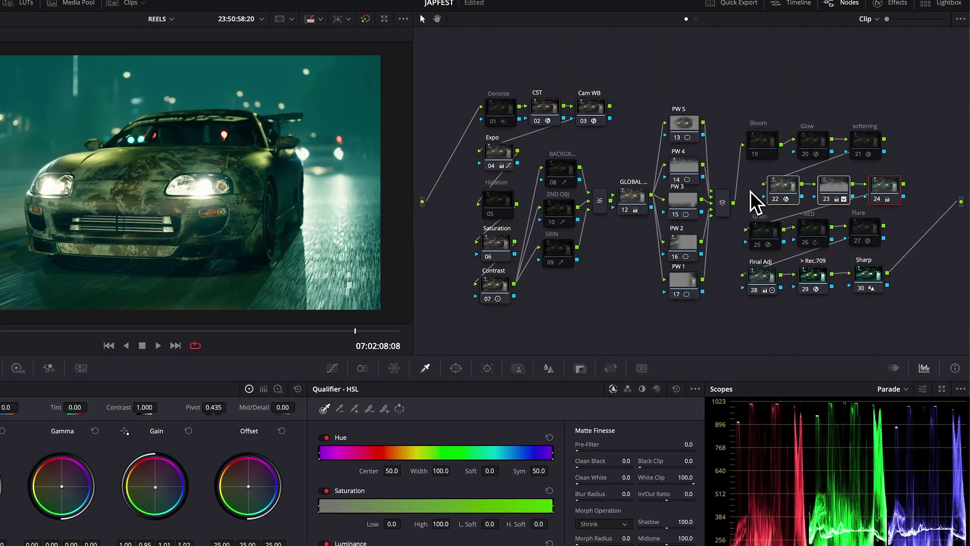
{"action": "key", "text": "ctrl+f"}
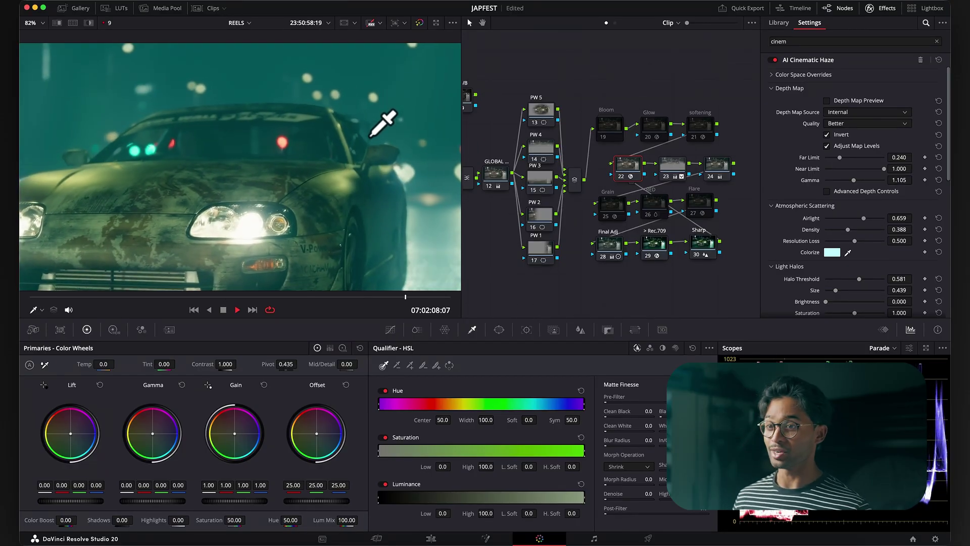
Set the haze depth map Quality to Better and Far Limit to 0.333, and enable Advanced Depth Controls
{"action": "left_click", "coordinate": [867, 124]}
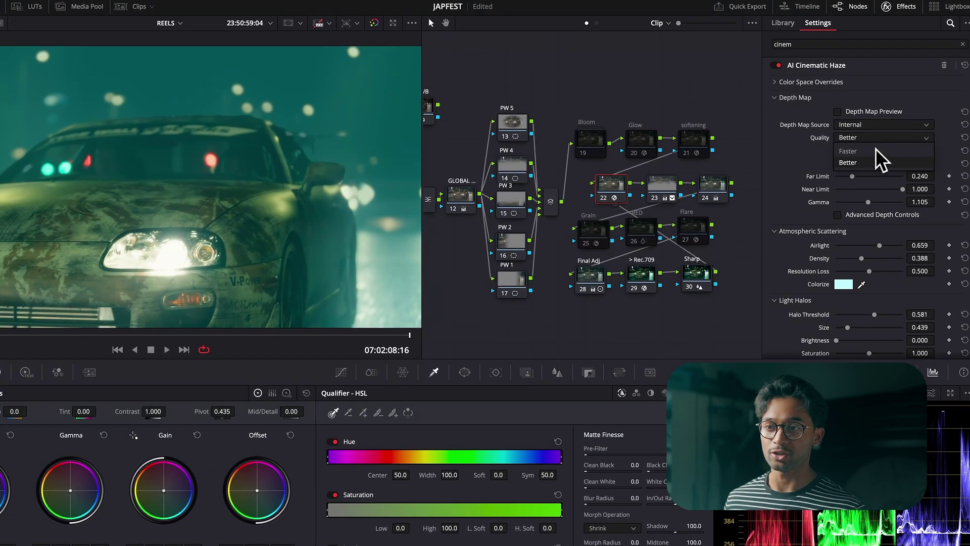
{"action": "left_click", "coordinate": [848, 162]}
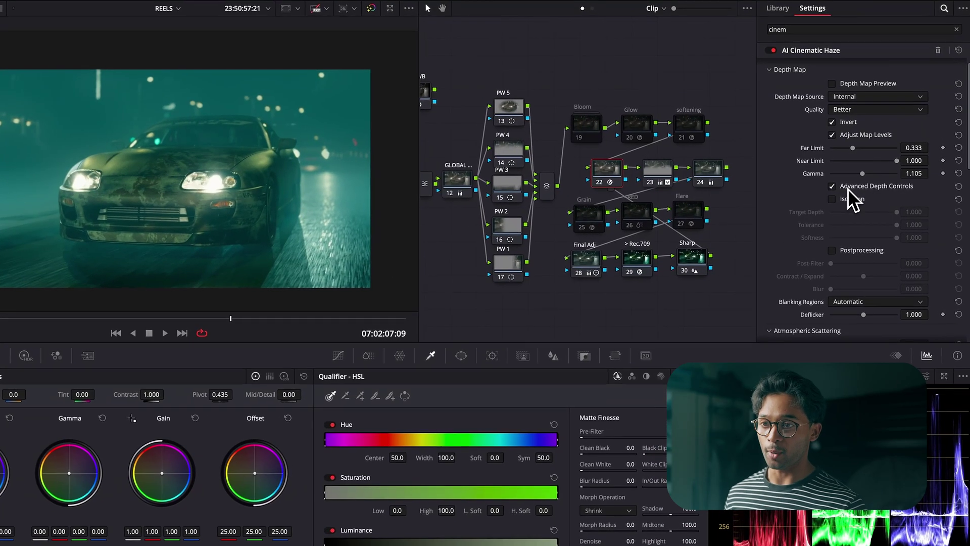
{"action": "left_click", "coordinate": [827, 180]}
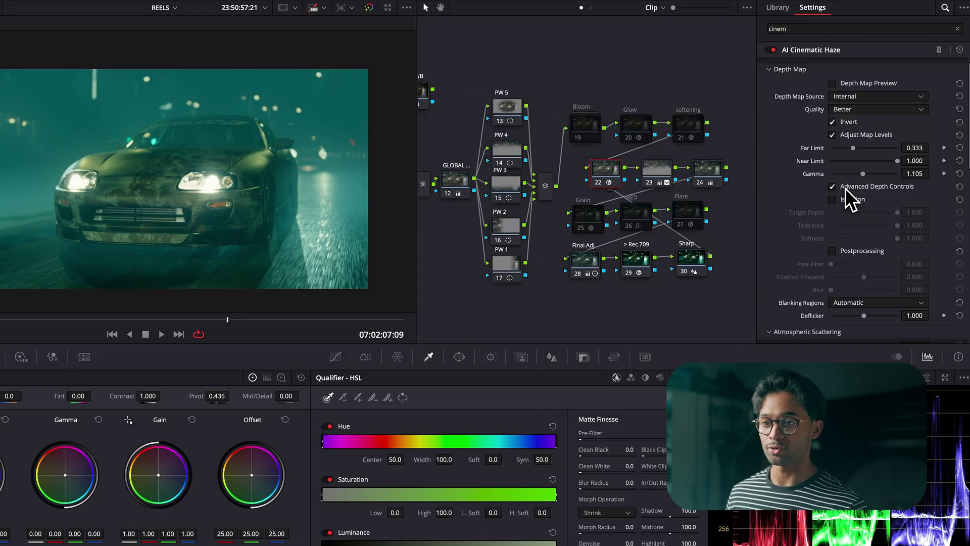
Enable depth map Isolation with a Tolerance of 0.822 and check the haze in playback
{"action": "left_click", "coordinate": [843, 199]}
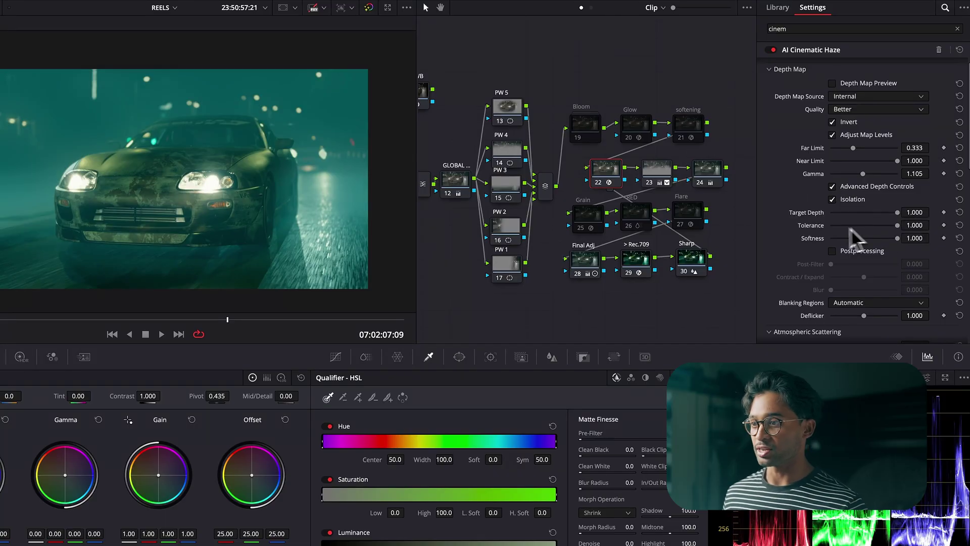
{"action": "left_click_drag", "start_coordinate": [865, 213], "coordinate": [886, 226]}
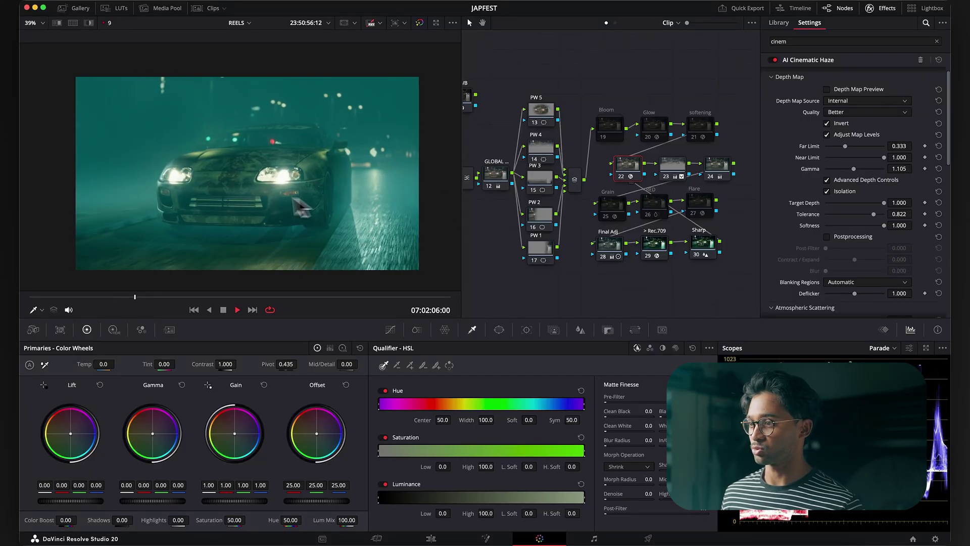
{"action": "key", "text": "space"}
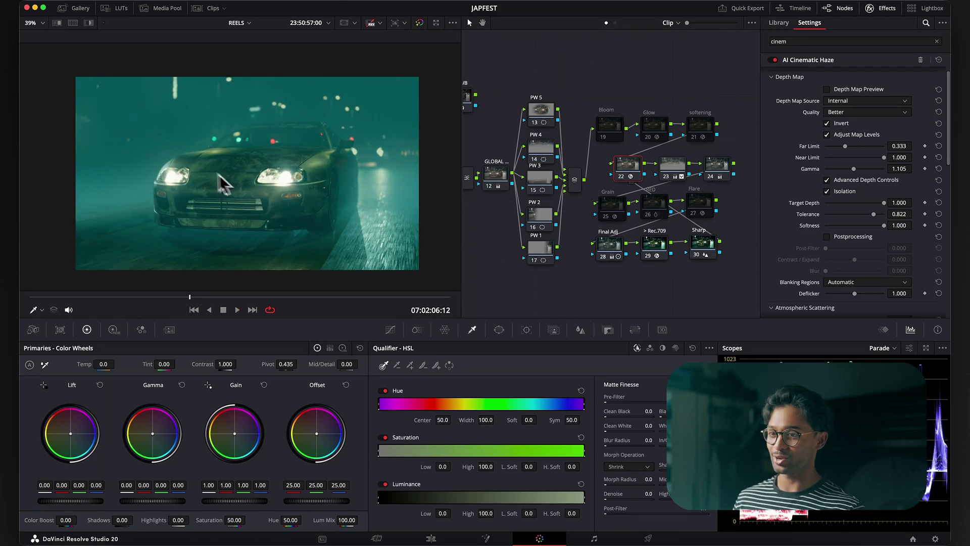
Reduce the atmospheric scattering to an Airlight of 0.527 and a Density of 0.357
{"action": "scroll", "coordinate": [853, 198], "scroll_direction": "down", "scroll_amount": 4}
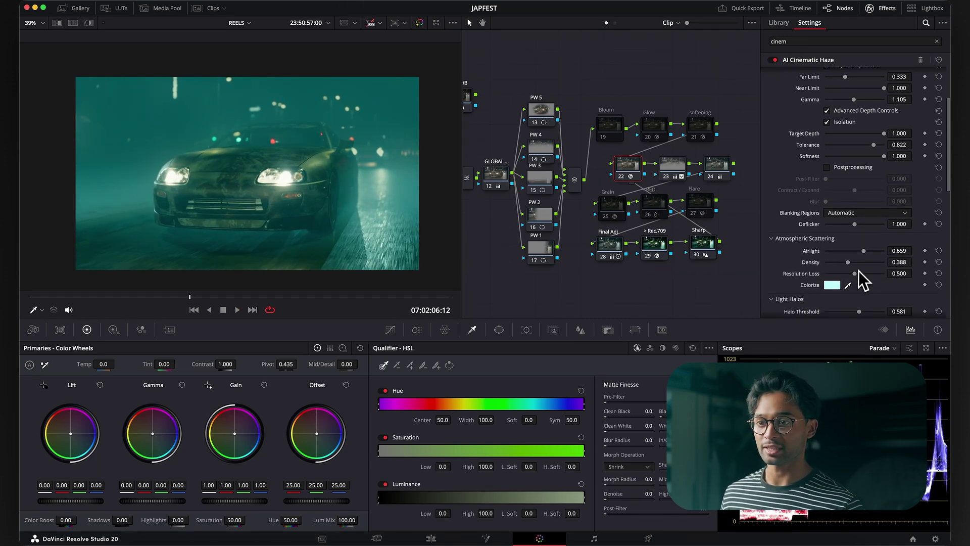
{"action": "left_click", "coordinate": [850, 251]}
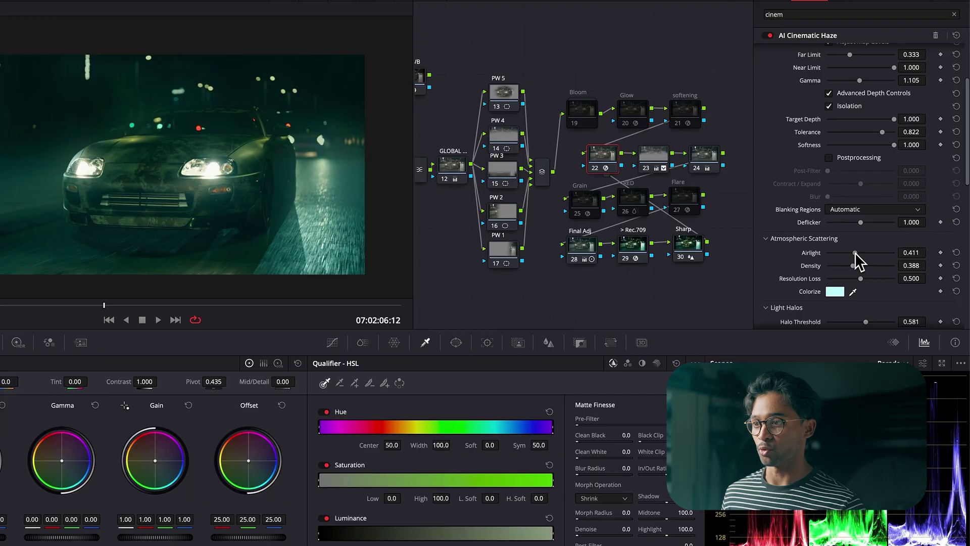
{"action": "mouse_move", "coordinate": [855, 253]}
{"action": "left_mouse_down"}
{"action": "mouse_move", "coordinate": [863, 246]}
{"action": "mouse_move", "coordinate": [844, 272]}
{"action": "mouse_move", "coordinate": [862, 259]}
{"action": "mouse_move", "coordinate": [853, 264]}
{"action": "left_mouse_up"}
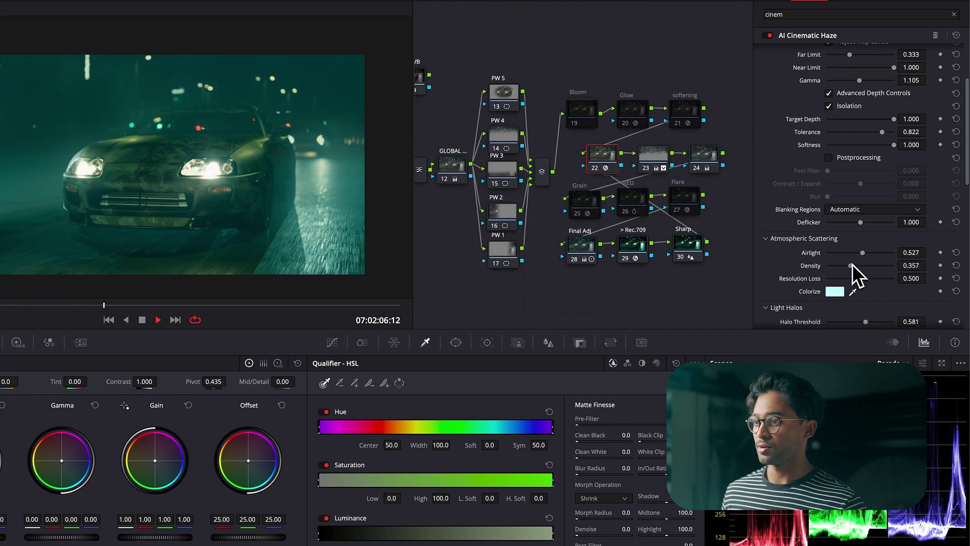